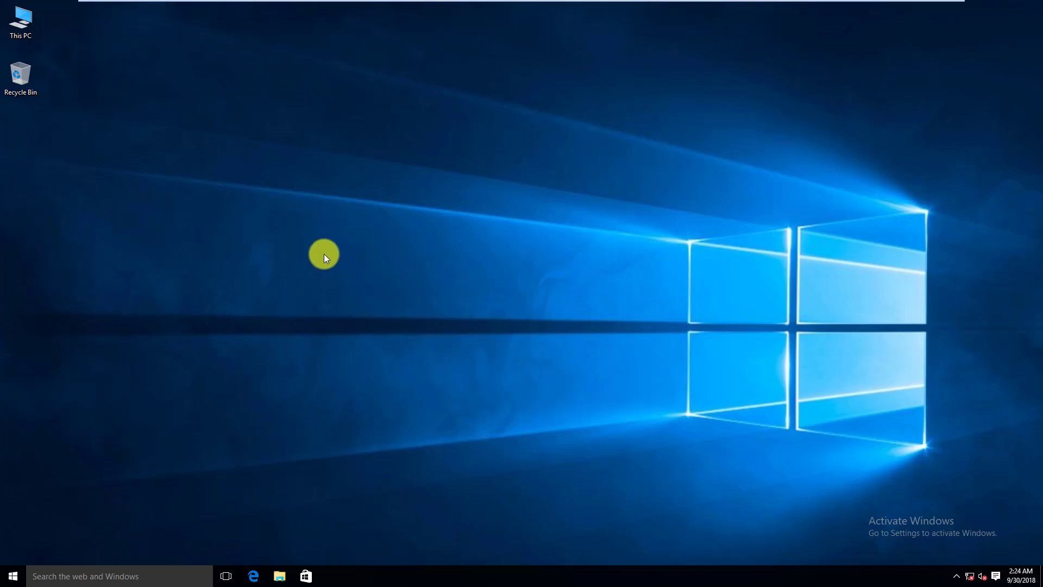
- Inspect the installed disks in Disk Management within Computer Management, and close the console
right_click(21, 27)
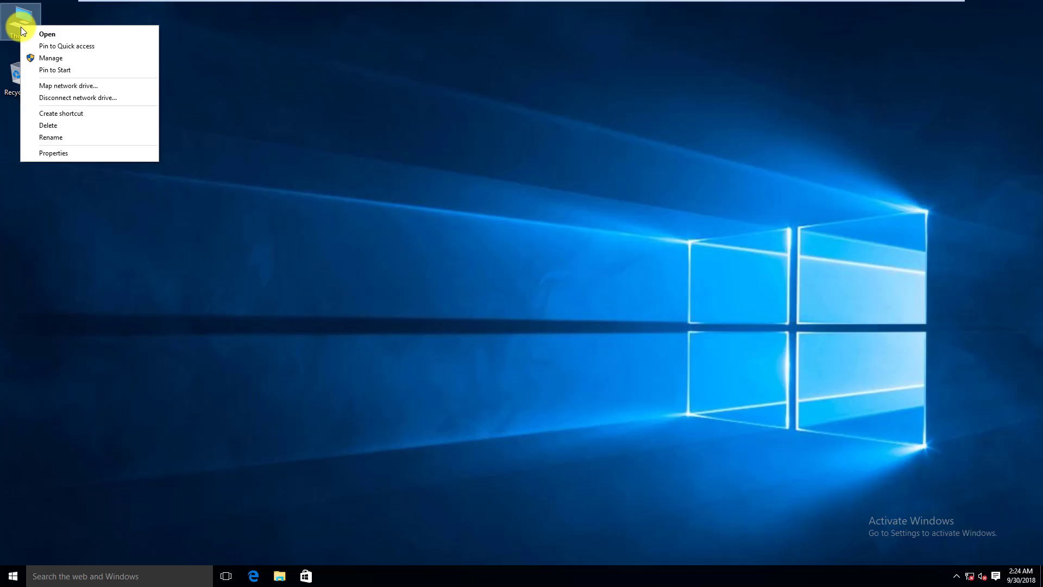
left_click(63, 57)
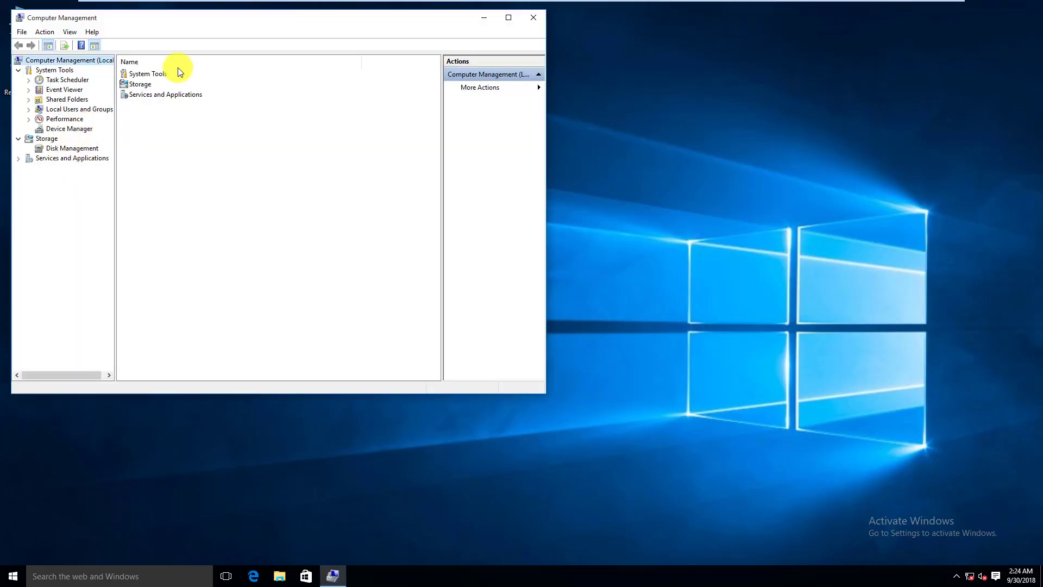
left_click_drag(198, 21, 397, 74)
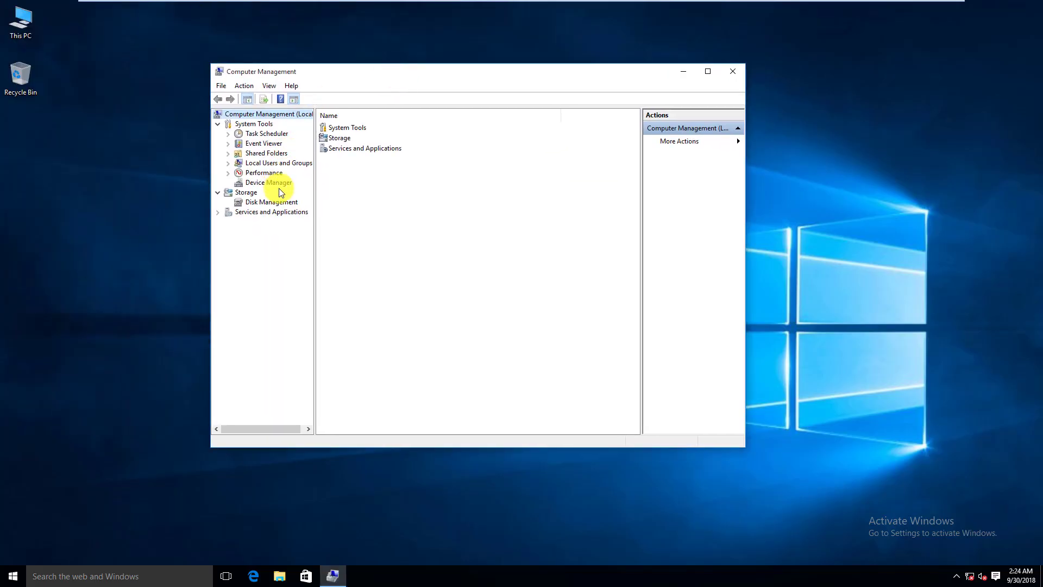
left_click(276, 202)
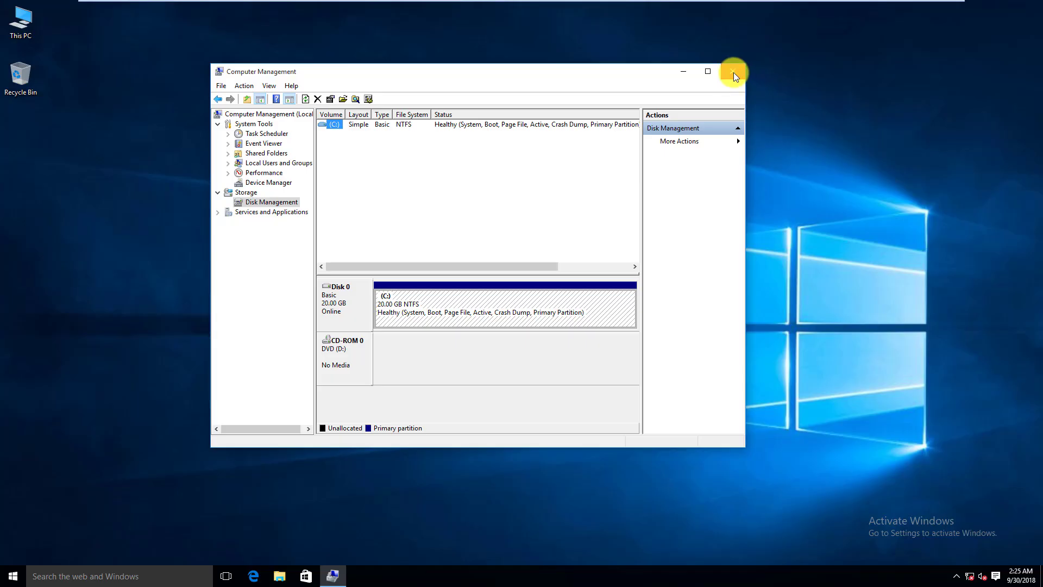
left_click(733, 73)
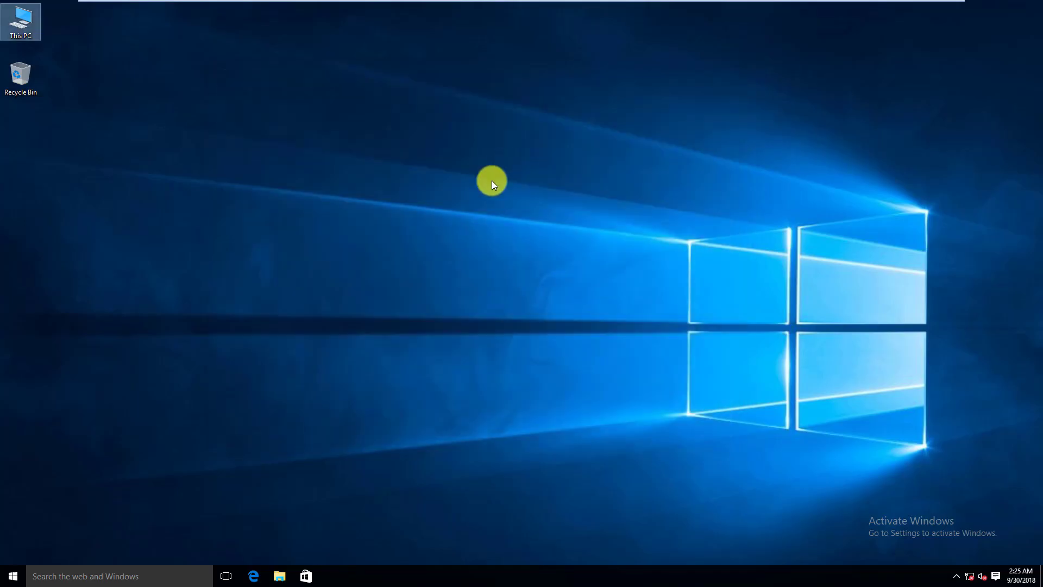
- Create a desktop shortcut to %windir%\System32\diskmgmt.msc, keeping the suggested name diskmgmt
right_click(420, 187)
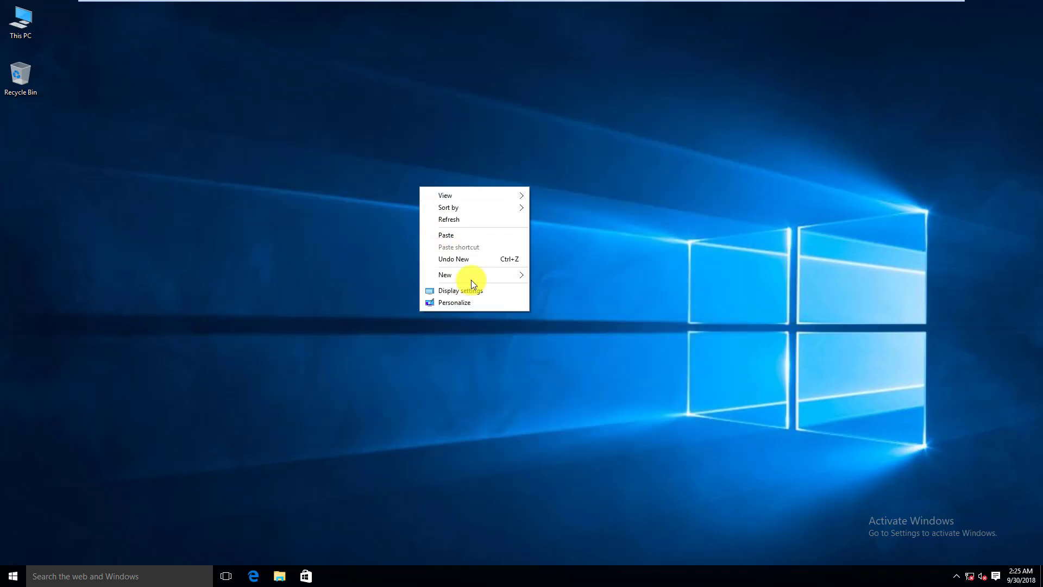
mouse_move(472, 279)
left_click(581, 288)
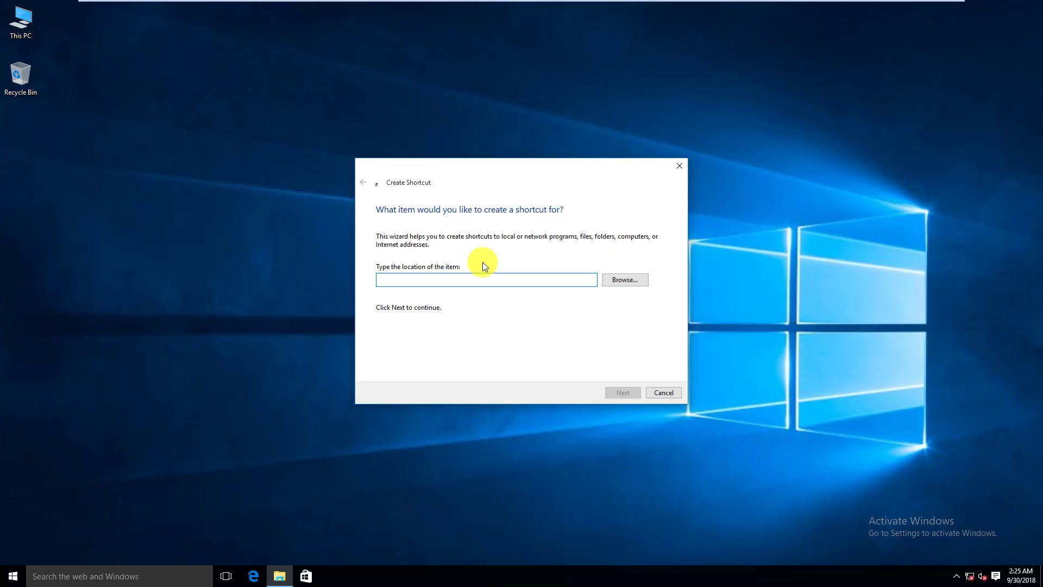
type("%wind")
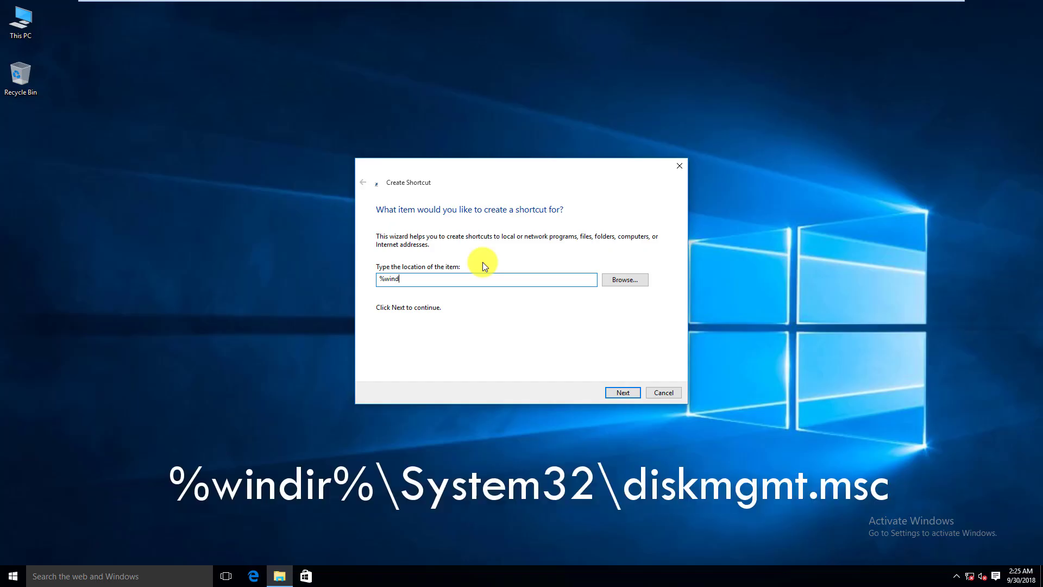
type("ir%\\")
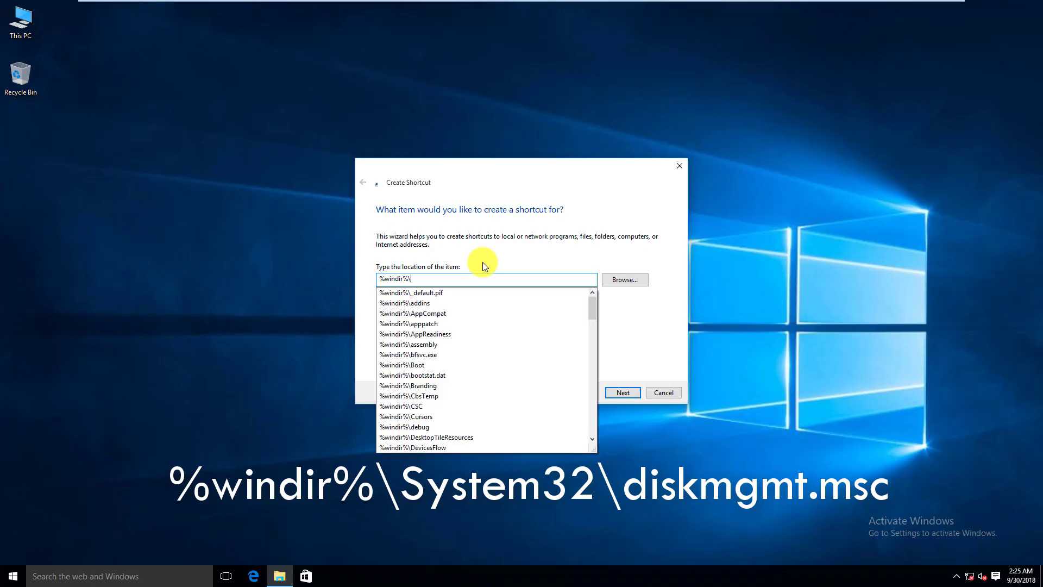
type("sys")
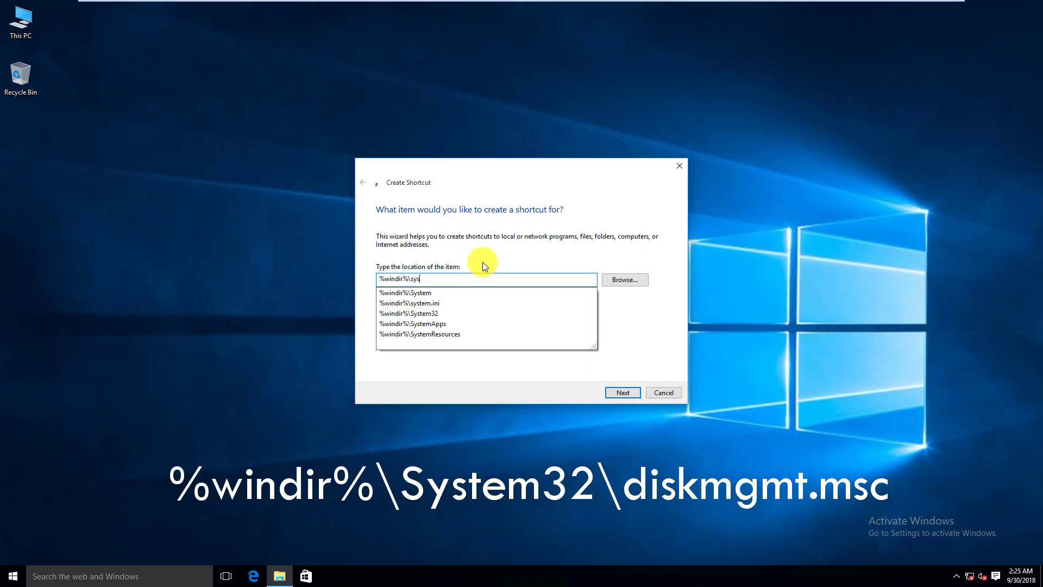
key("Down")
key("Down")
key("Down")
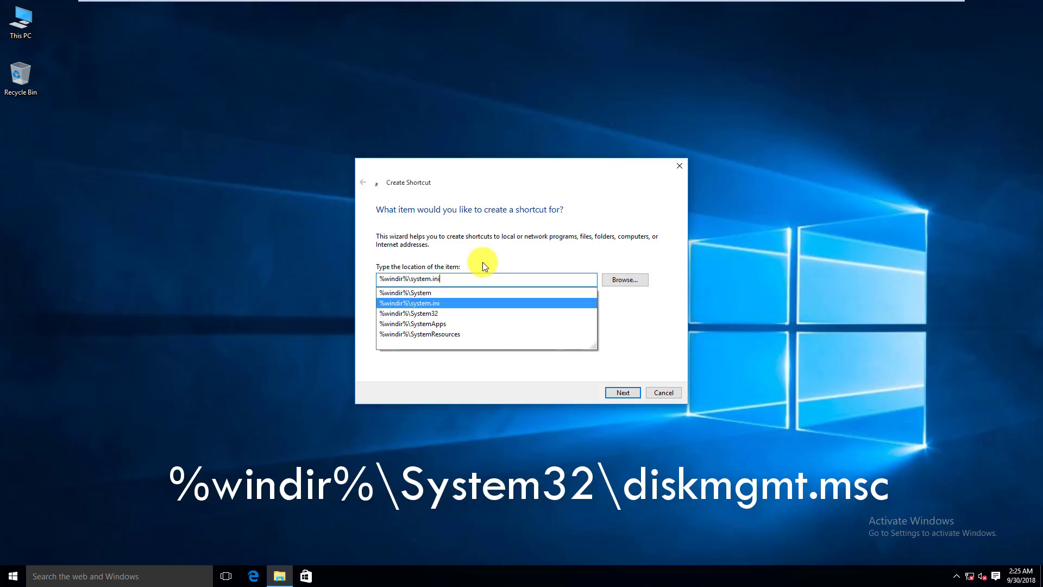
type("\\")
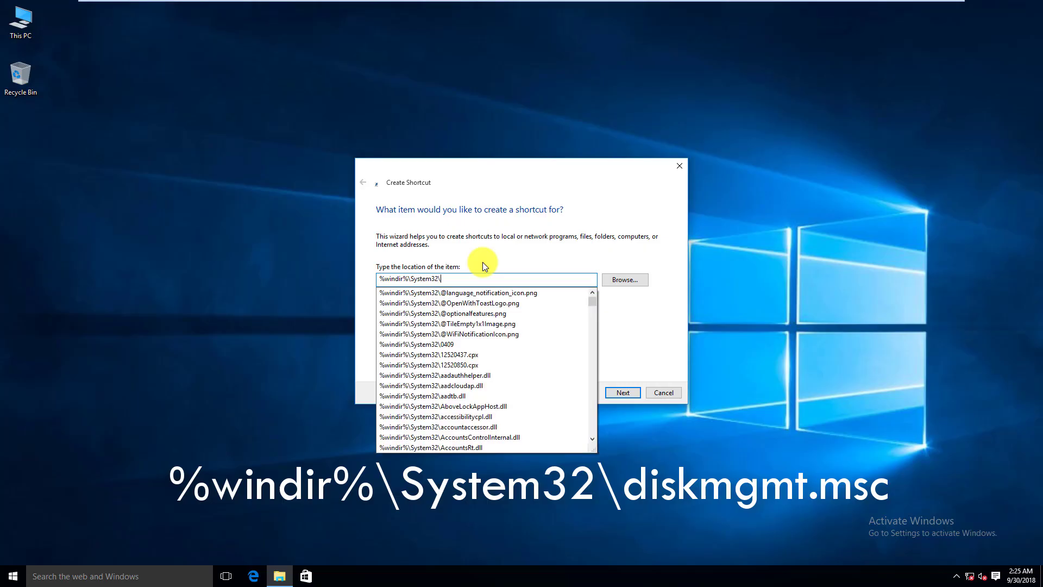
type("di")
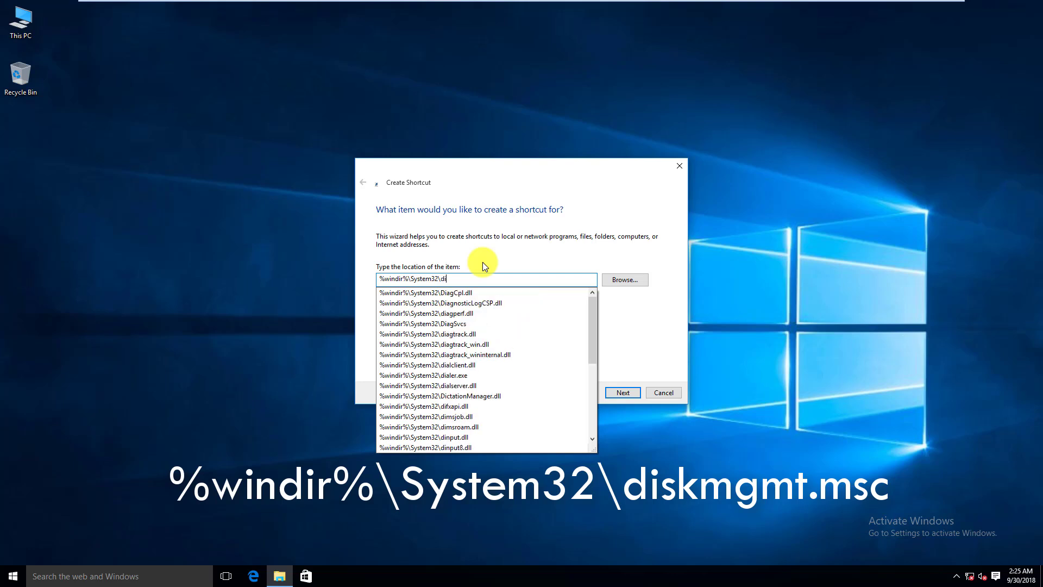
type("skm")
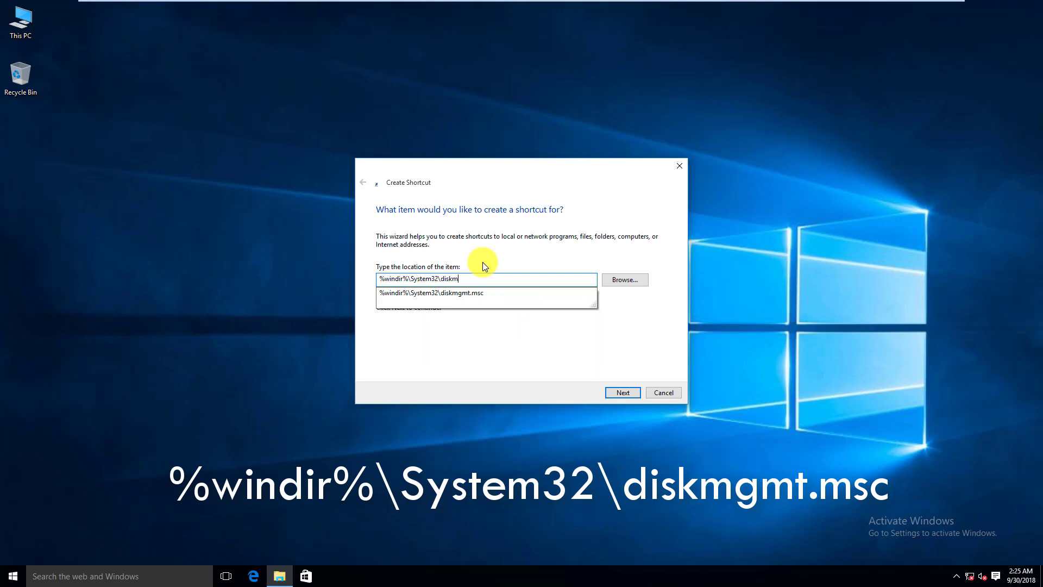
key("Down")
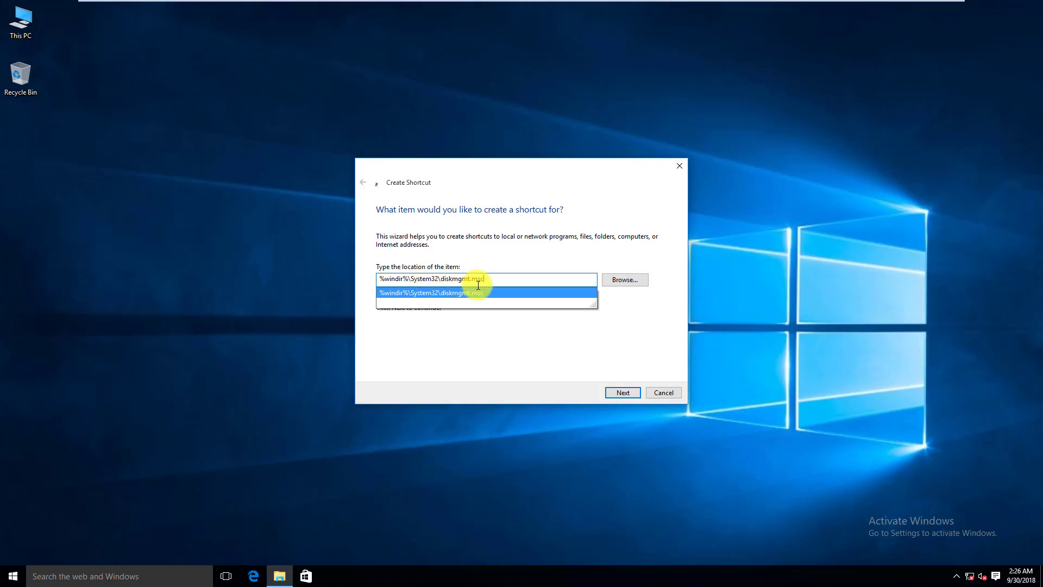
left_click(617, 392)
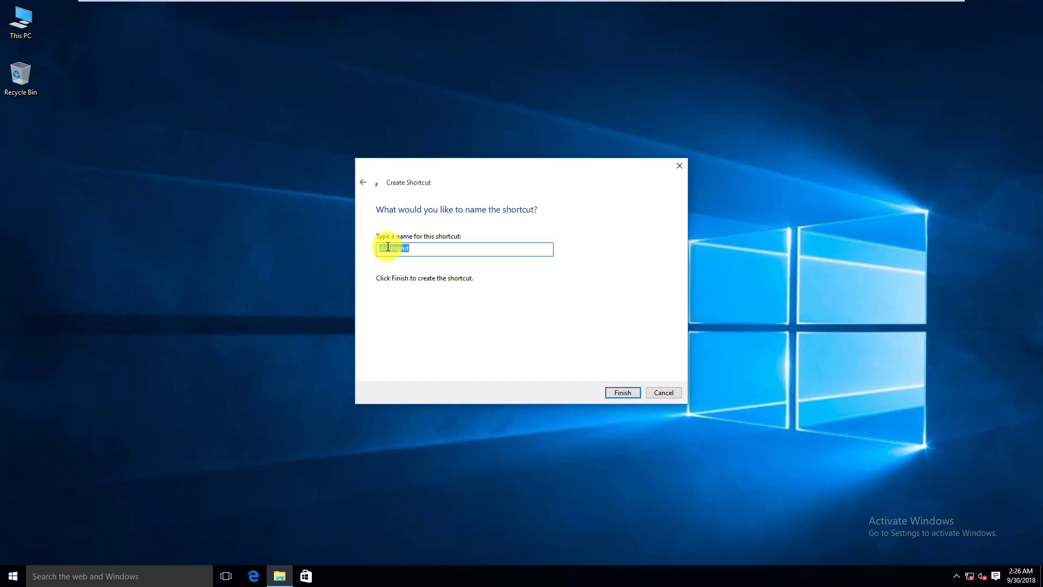
left_click(618, 392)
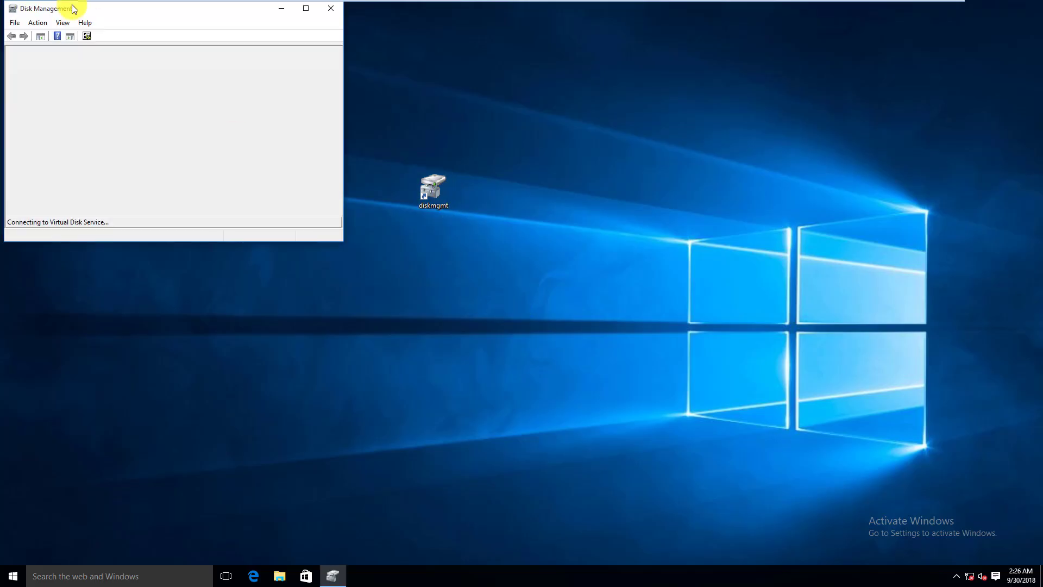
- Move the Disk Management window away from the desktop corner and enlarge it in width and height to show every drive
left_click_drag(118, 8, 394, 154)
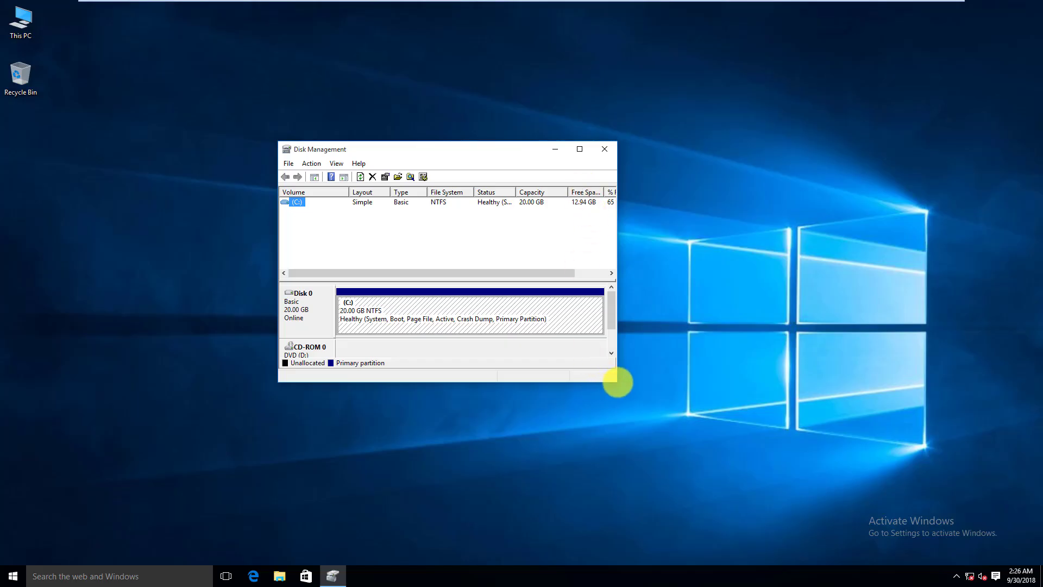
left_click_drag(617, 382, 933, 382)
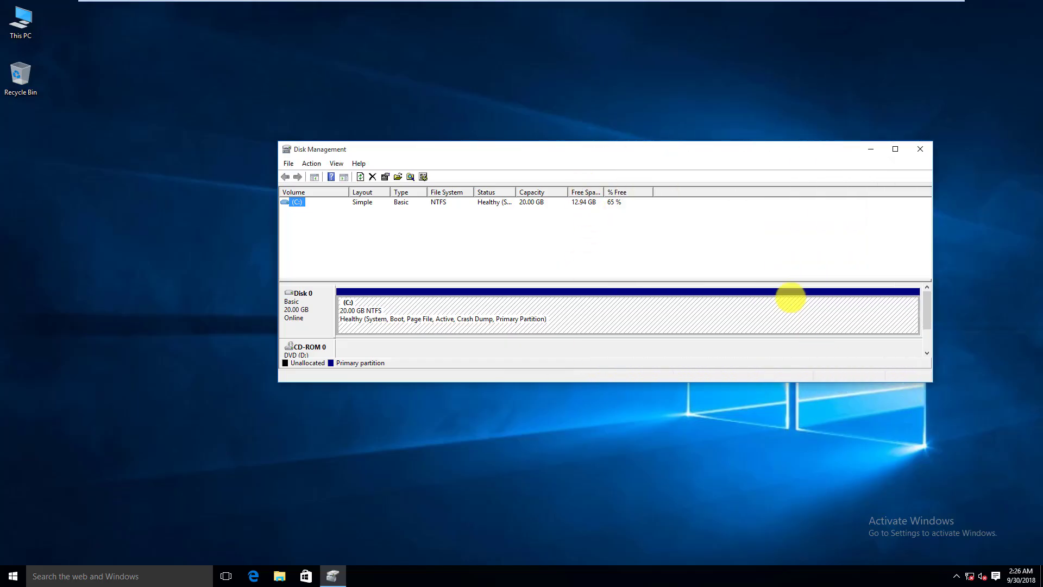
left_click_drag(575, 150, 451, 115)
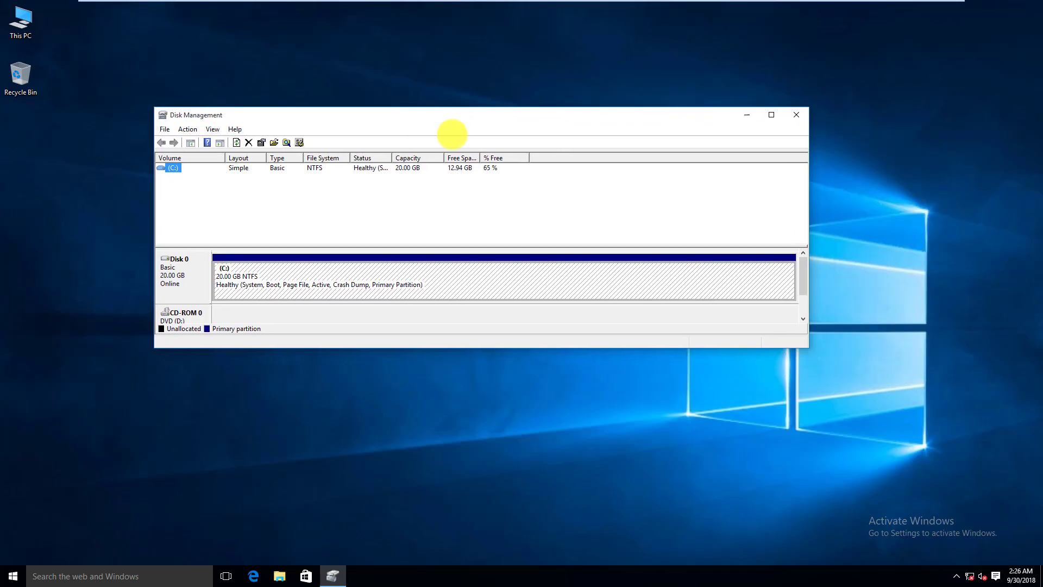
left_click_drag(496, 349, 525, 525)
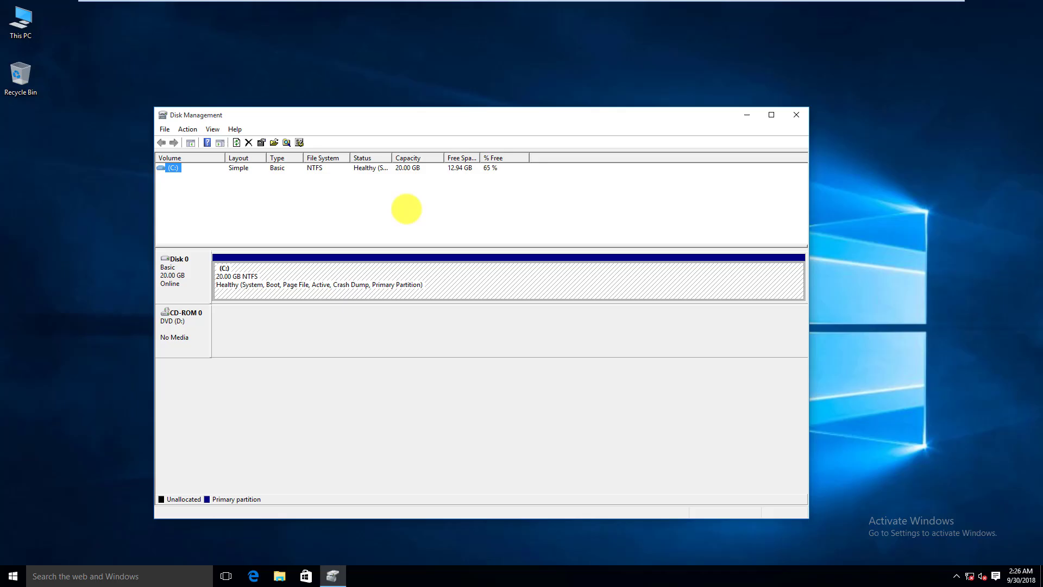
- Switch to the VMware virtual machine settings and add a new 10 GB SATA virtual hard disk stored as a single file
mouse_move(157, 5)
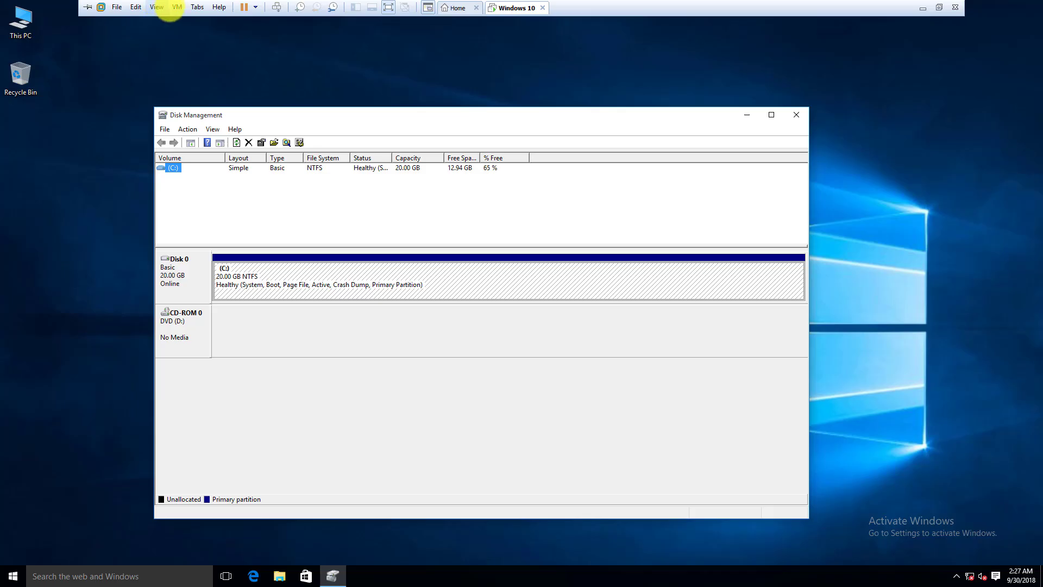
left_click(177, 7)
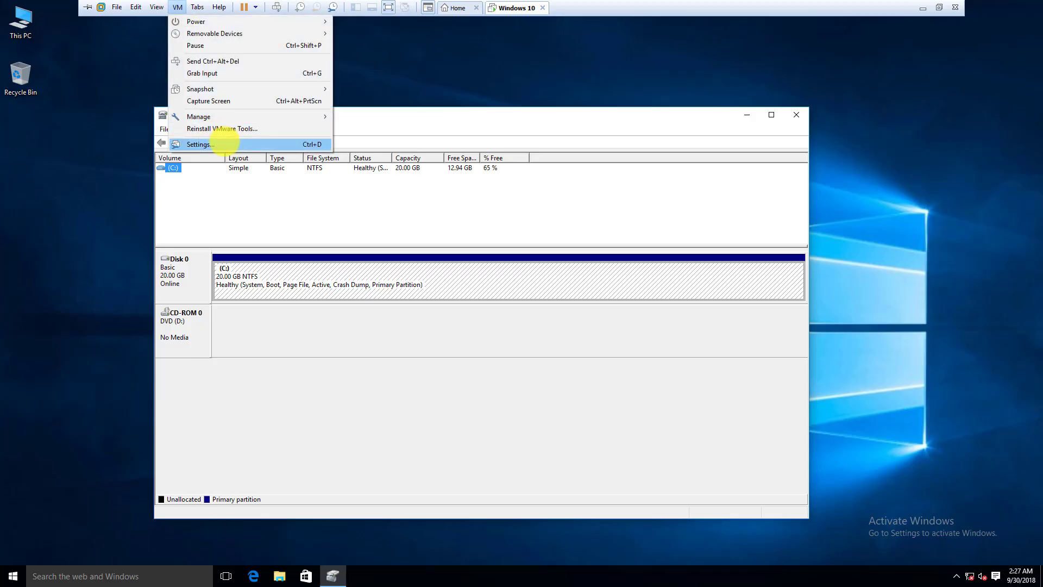
left_click(232, 144)
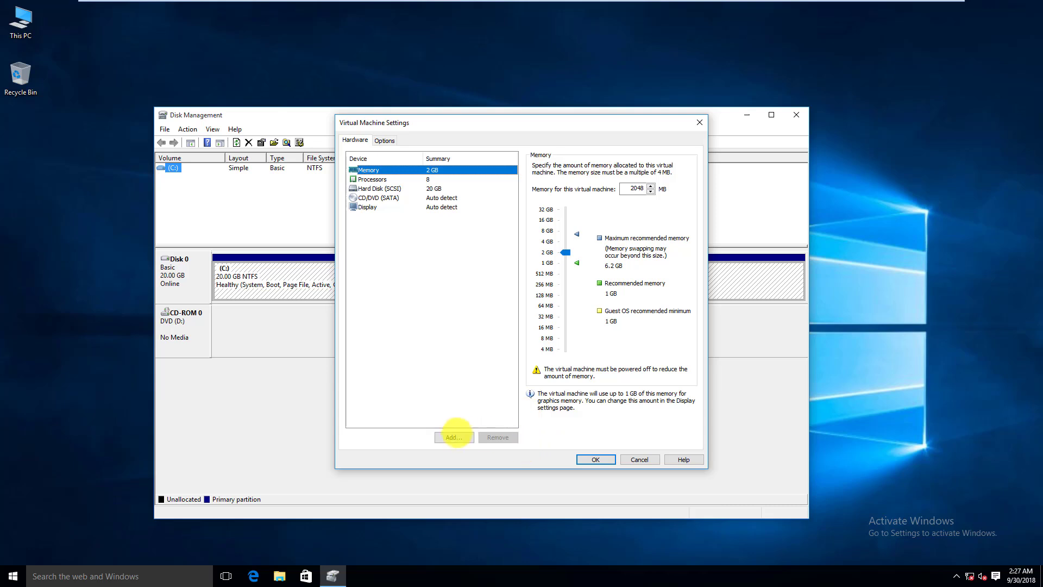
left_click(454, 437)
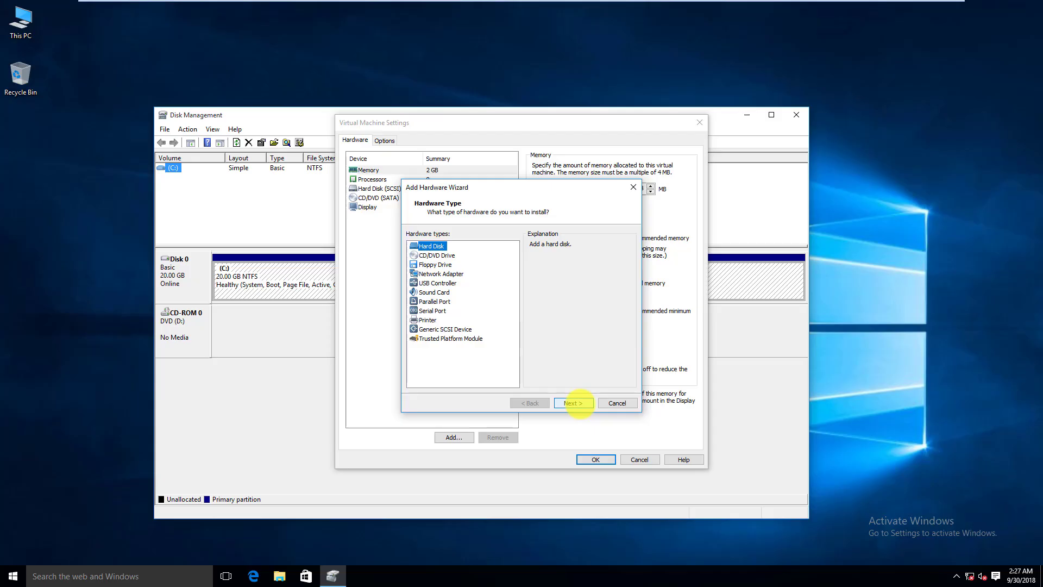
left_click(575, 403)
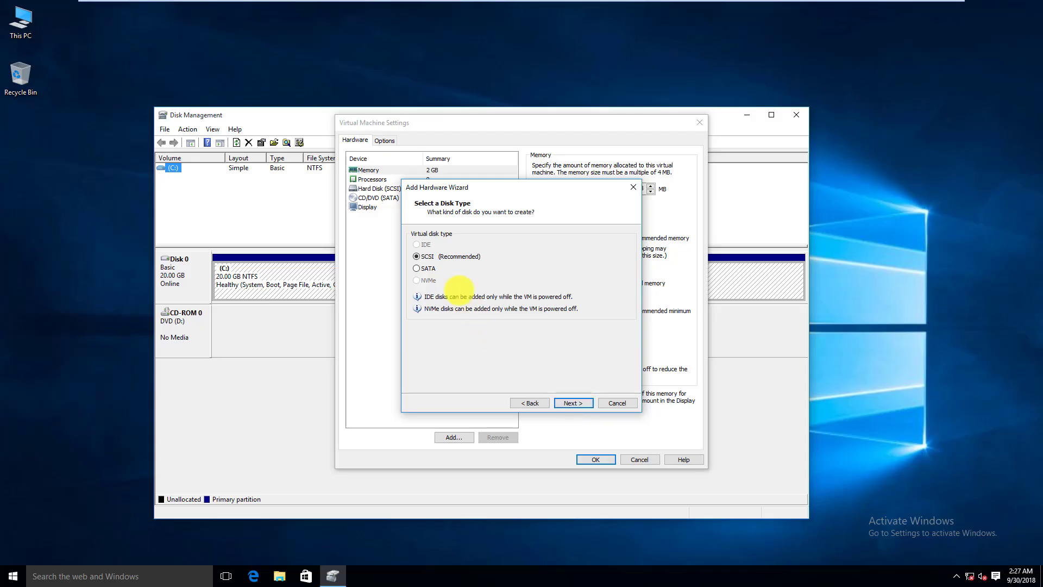
left_click(575, 403)
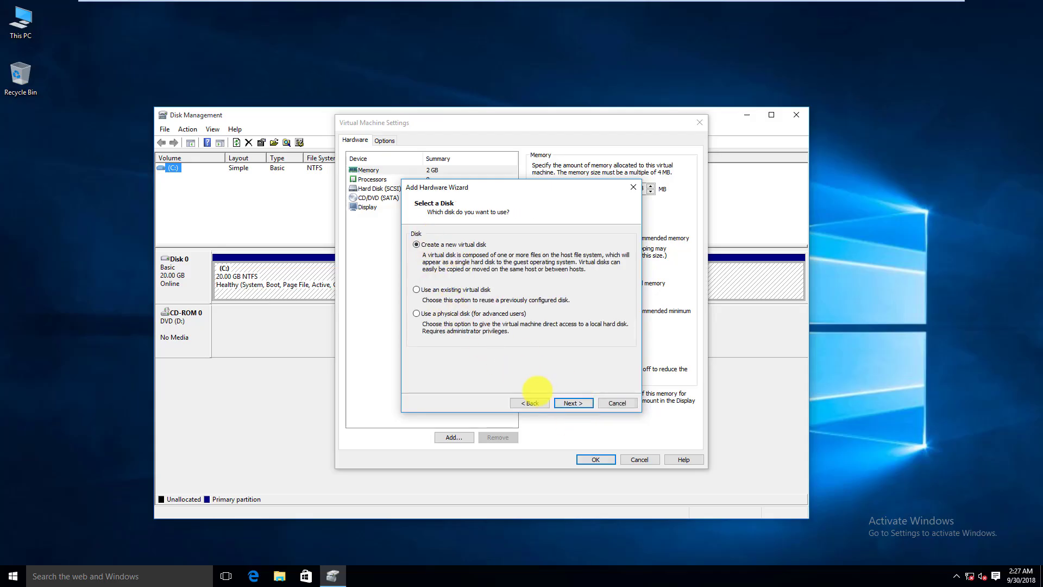
left_click(572, 403)
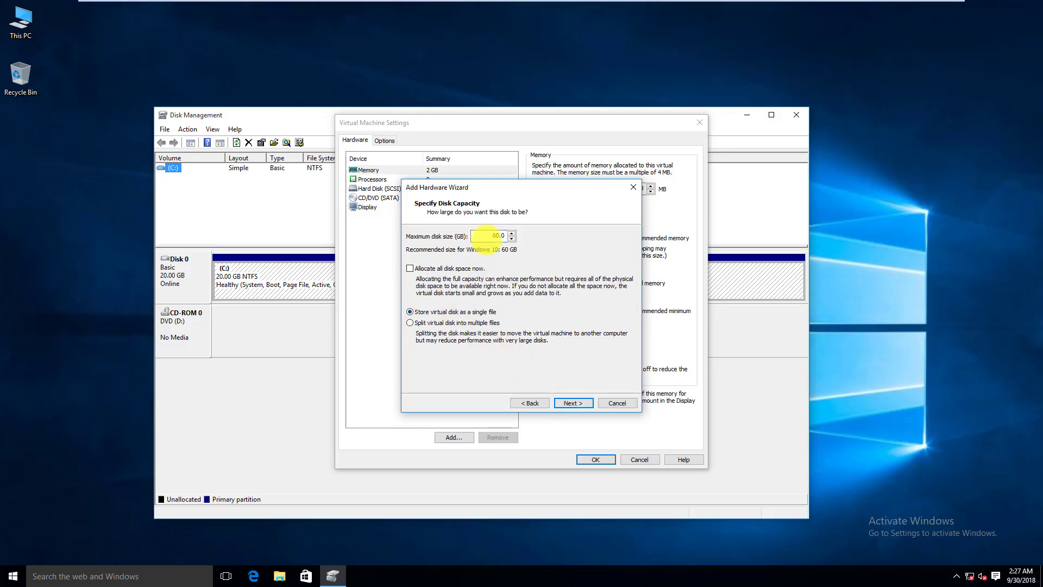
left_click_drag(490, 234, 496, 235)
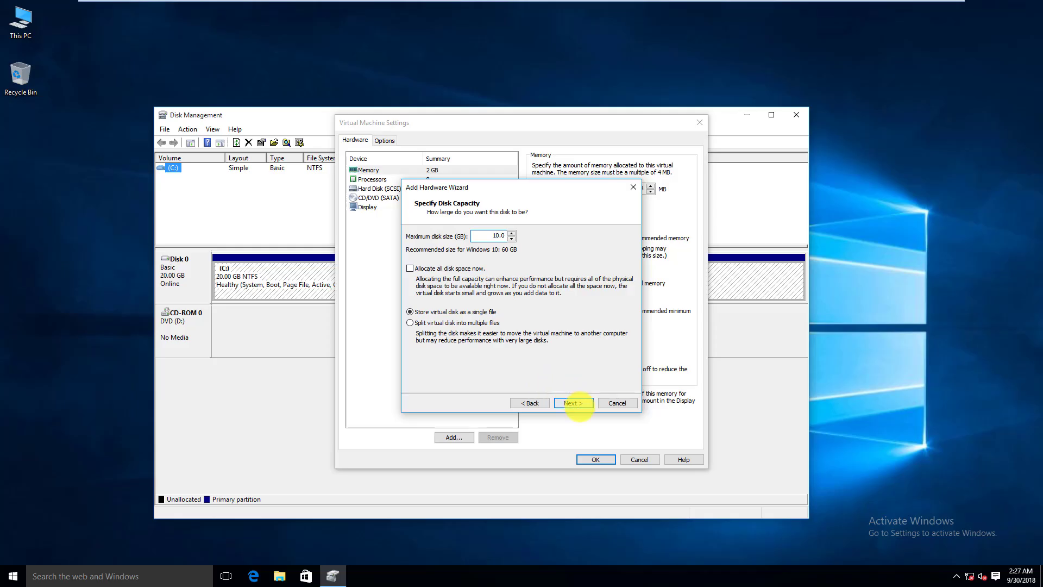
left_click(575, 404)
left_click(575, 403)
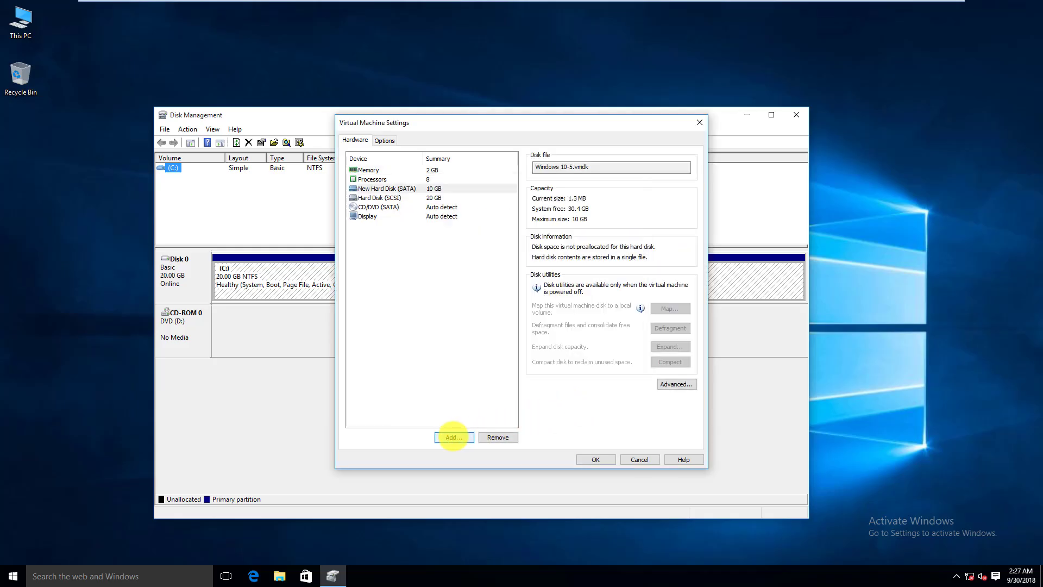
- Add a second new SATA virtual hard disk of 10 GB, split into multiple files, with disk file Windows 10-6.vmdk
left_click(457, 436)
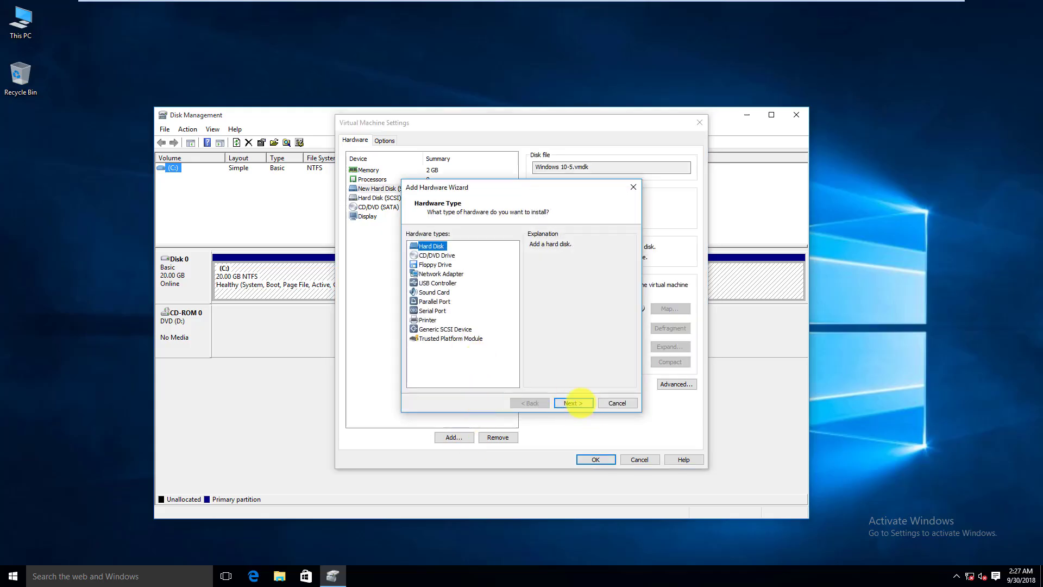
left_click(576, 402)
left_click(416, 268)
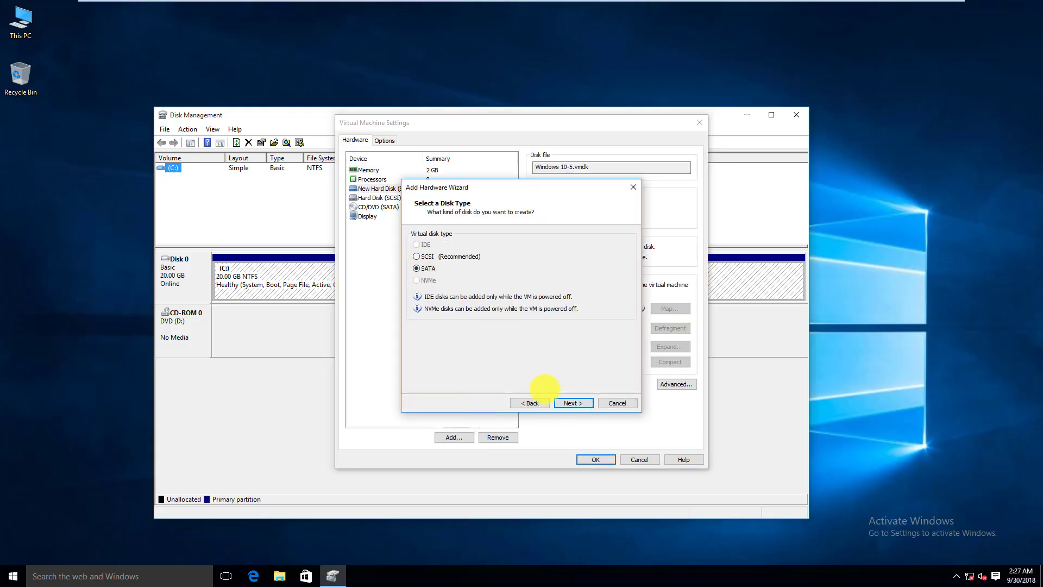
left_click(573, 404)
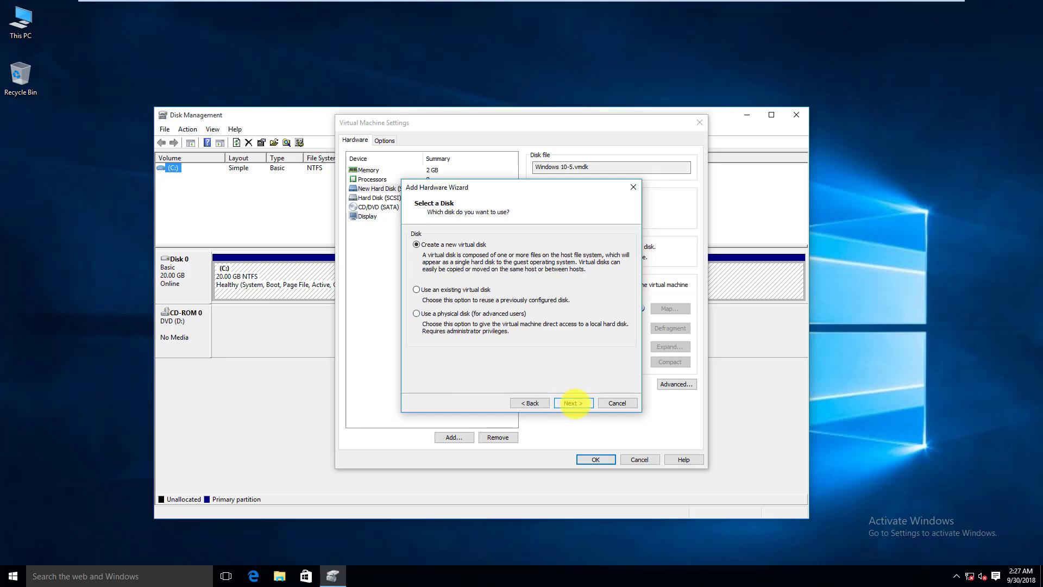
left_click(573, 403)
left_click(495, 235)
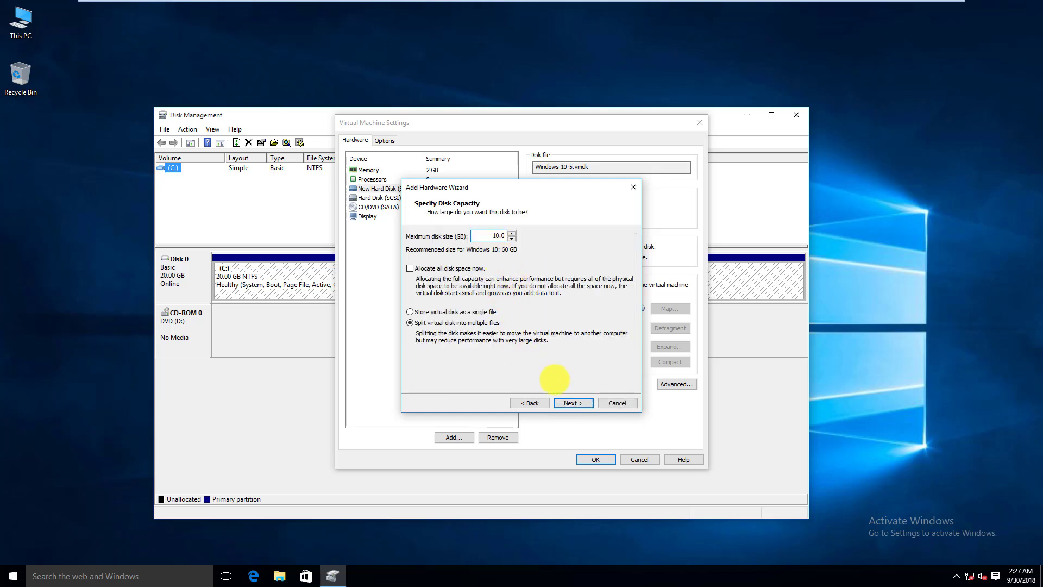
left_click(573, 403)
left_click(573, 403)
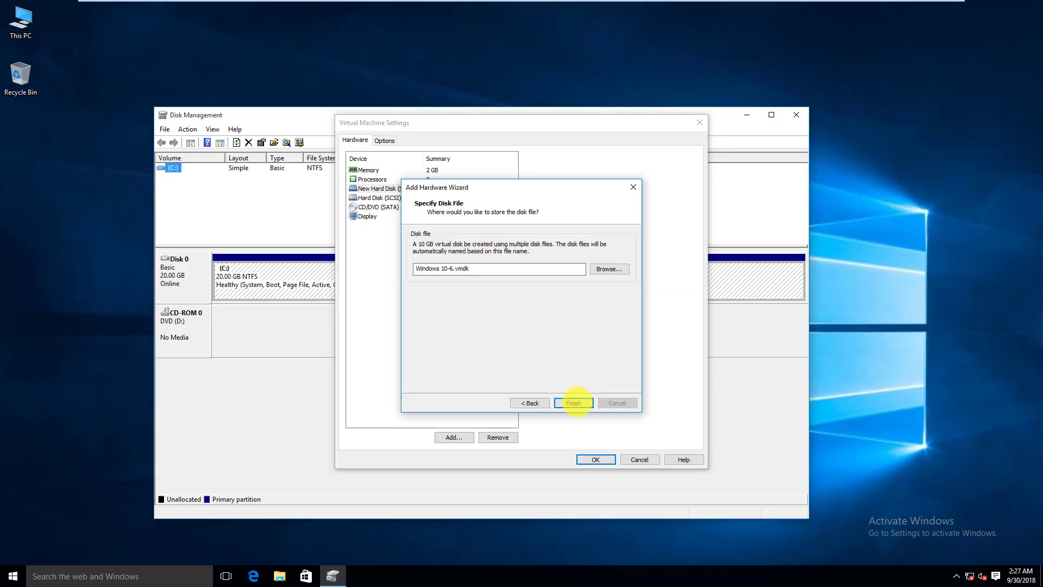
- Add a third new SATA virtual hard disk of 10 GB, stored as the single file Windows 10-7.vmdk, and apply the virtual machine settings
left_click(456, 437)
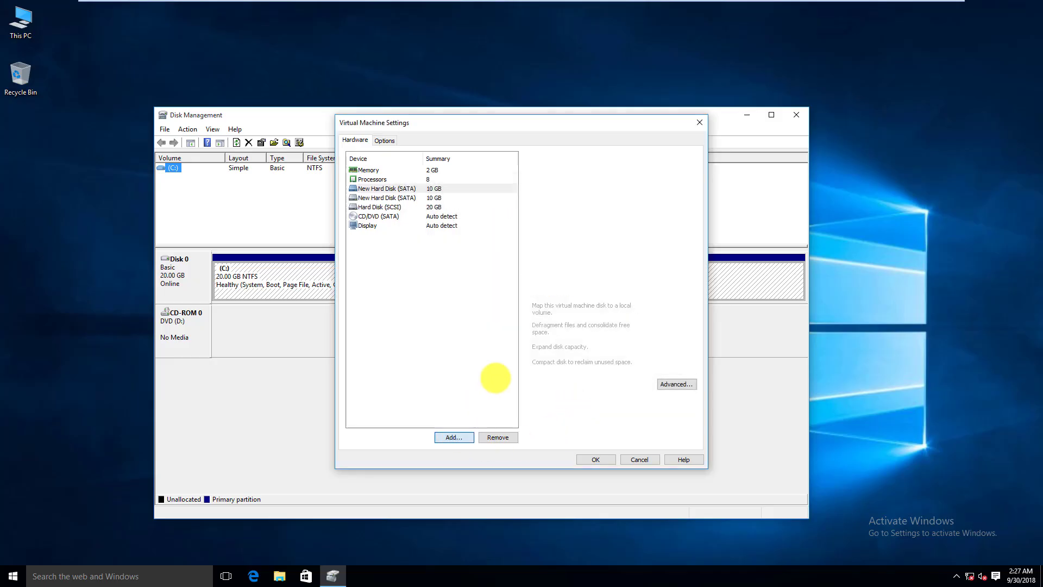
left_click(573, 403)
left_click(417, 268)
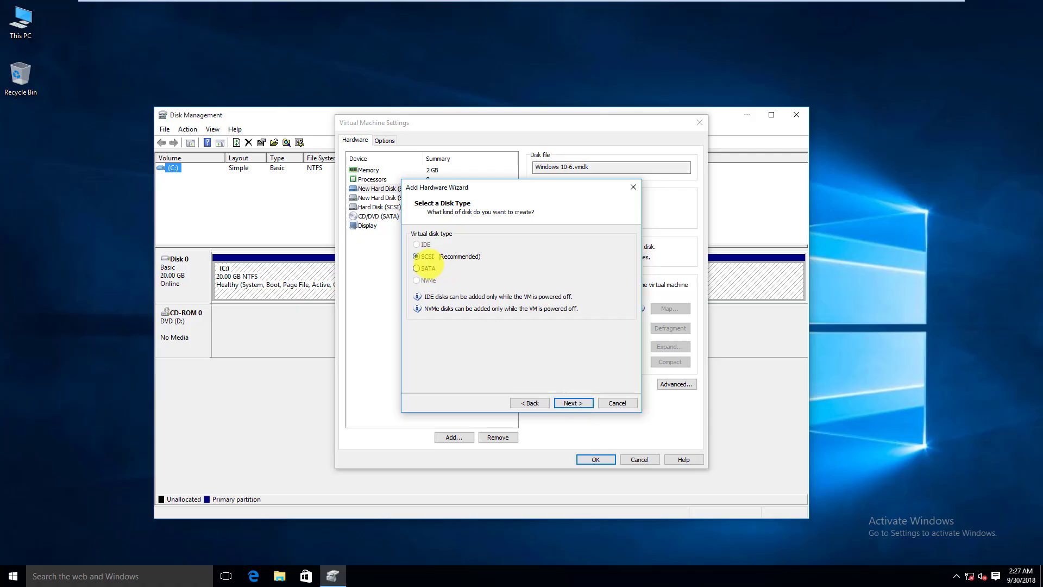
left_click(573, 403)
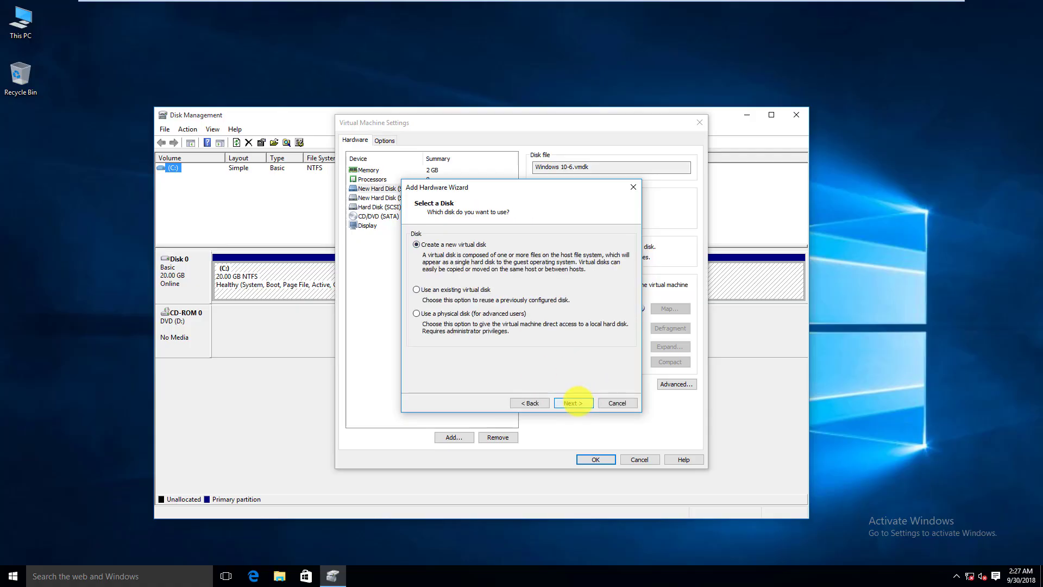
left_click(574, 403)
left_click(489, 313)
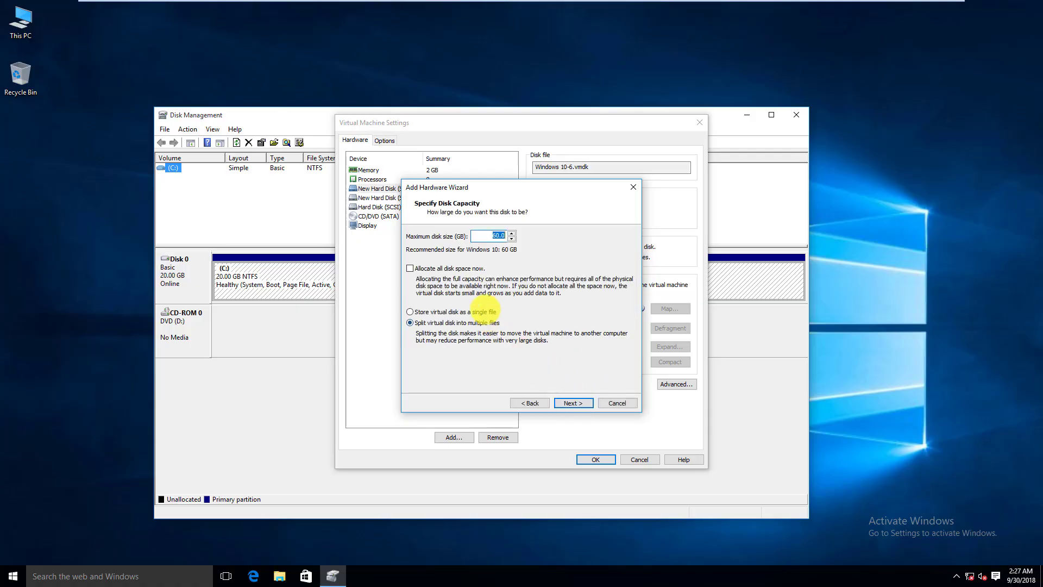
left_click(494, 235)
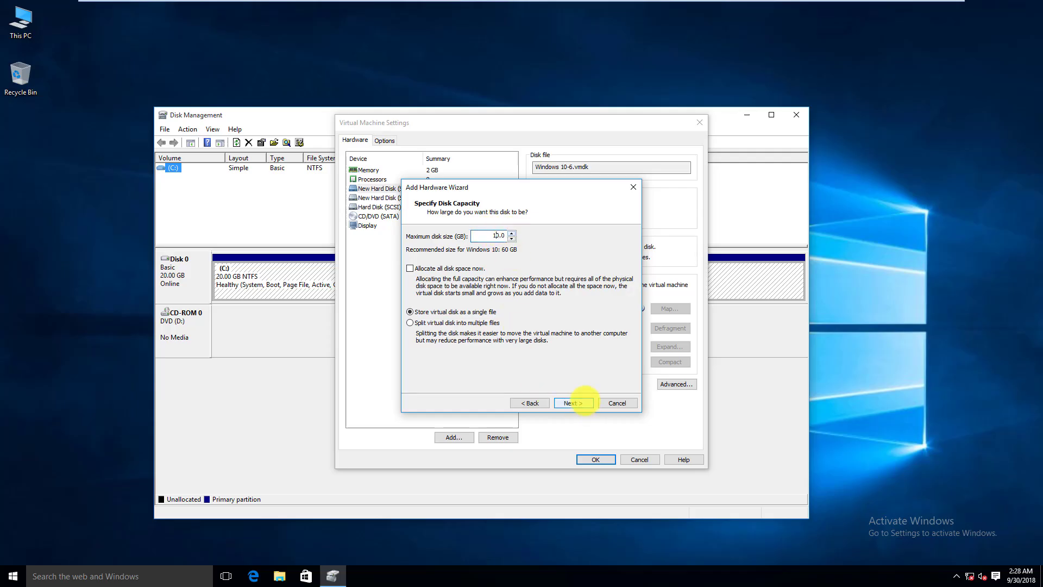
left_click(576, 403)
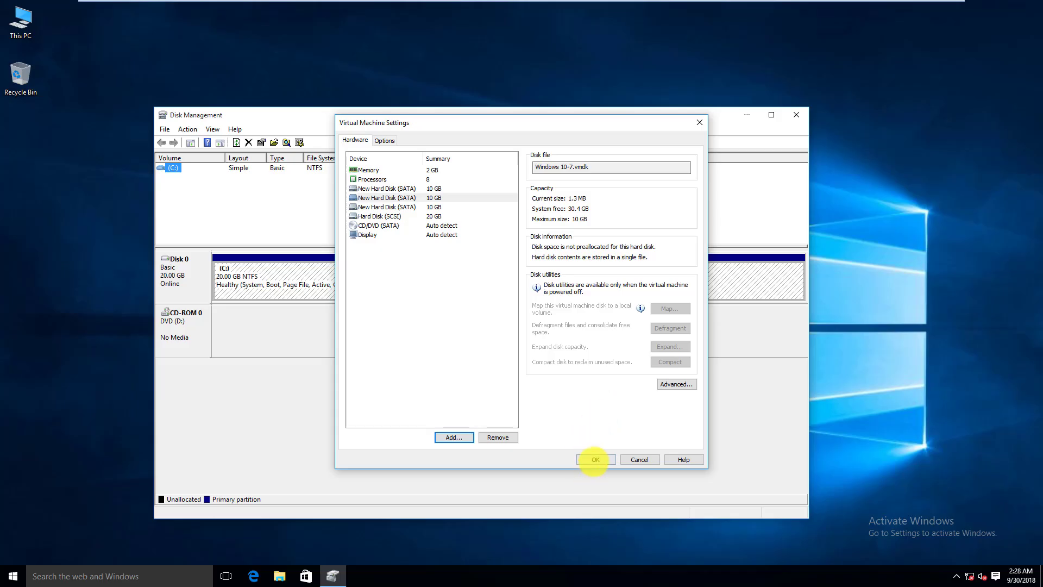
left_click(595, 460)
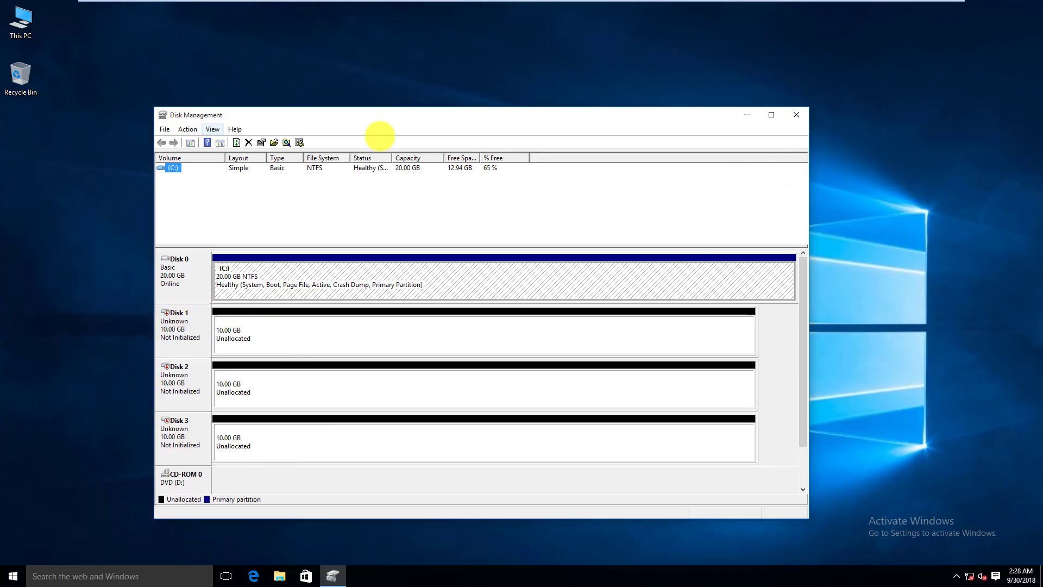
- Restart Disk Management from its desktop shortcut and initialize Disk 1, Disk 2 and Disk 3 as MBR, finishing with the window maximized
left_click(796, 115)
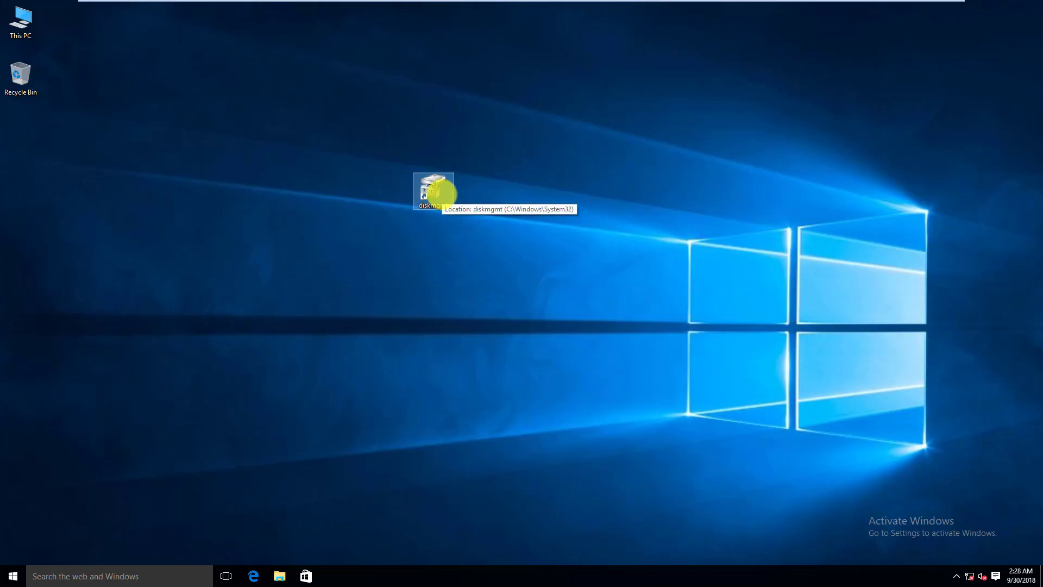
double_click(440, 193)
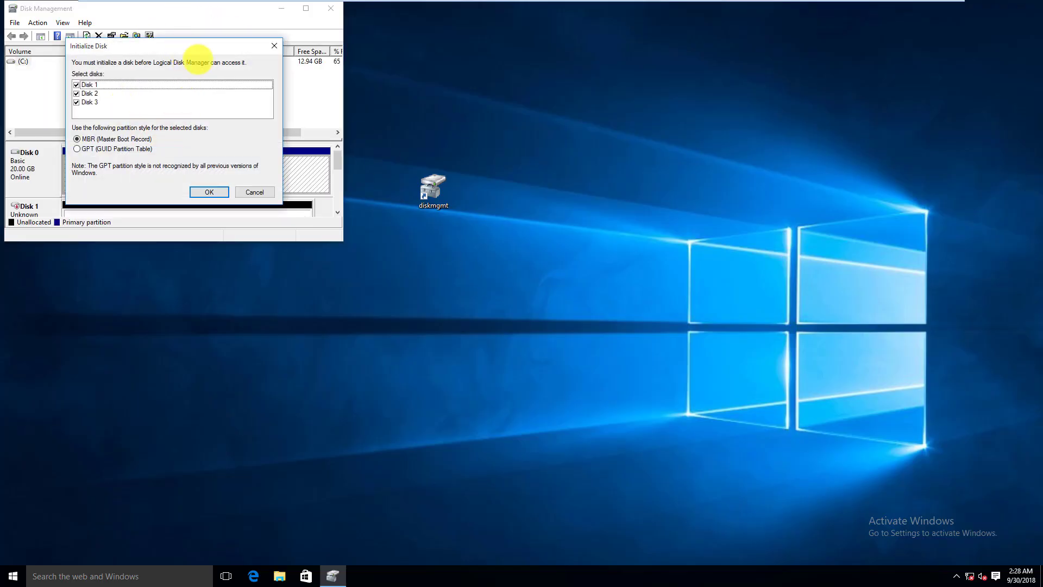
left_click_drag(183, 51, 617, 209)
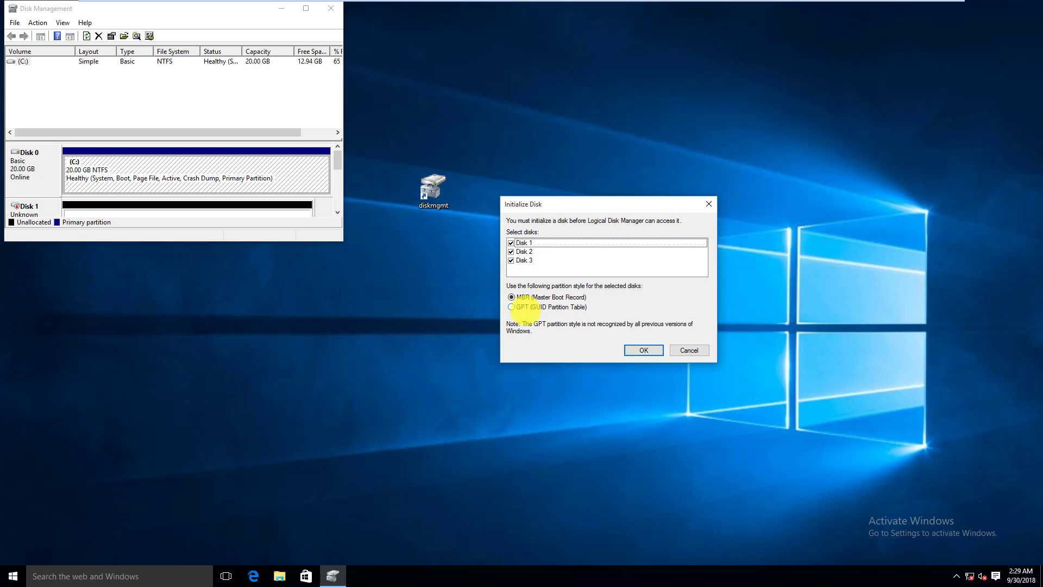
left_click(644, 351)
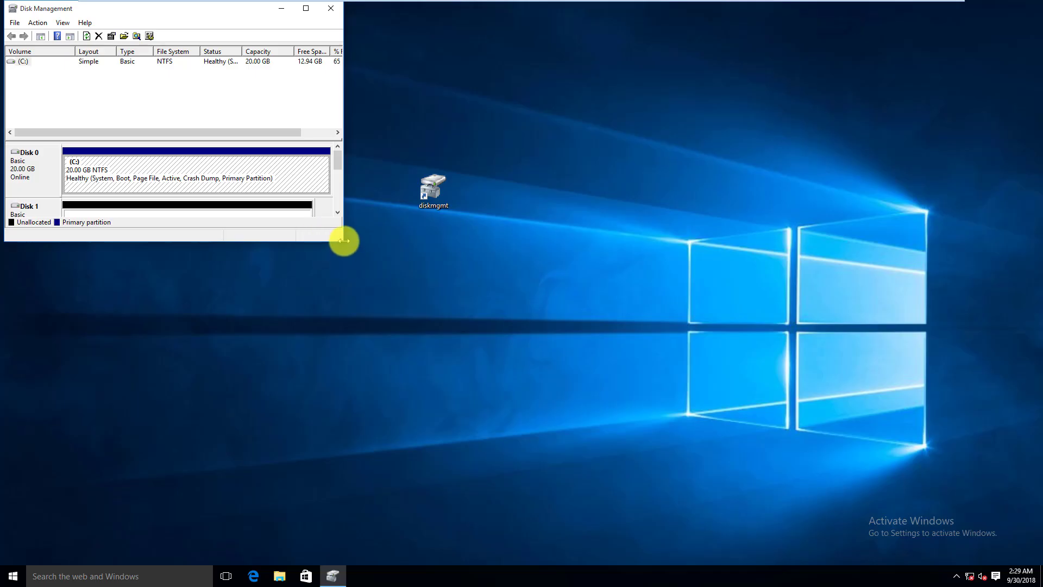
left_click_drag(345, 243, 478, 259)
left_click(439, 8)
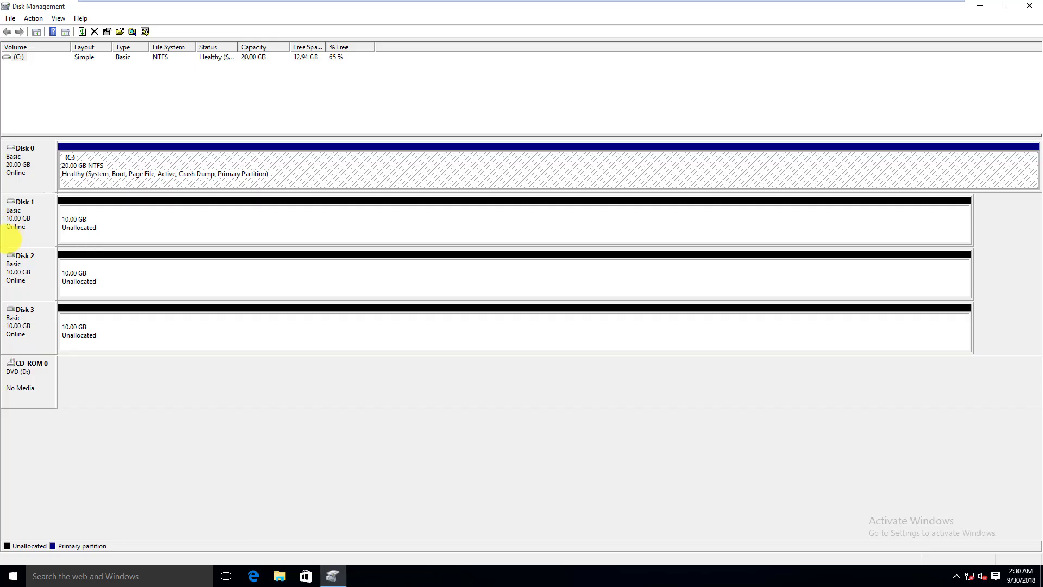
- Check the type, status, partition style and capacity of Disk 1 in its volume properties
right_click(25, 224)
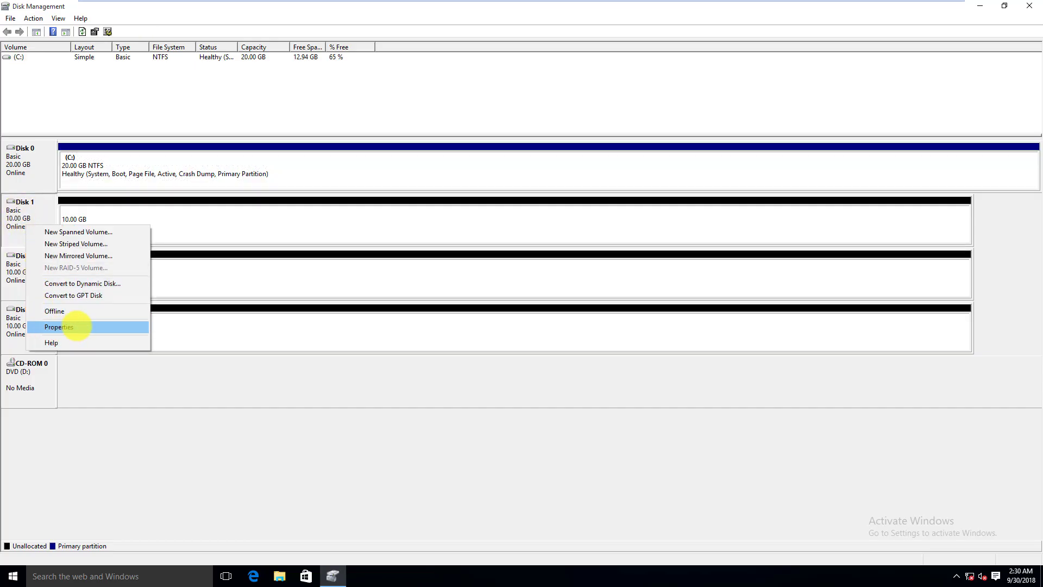
left_click(59, 326)
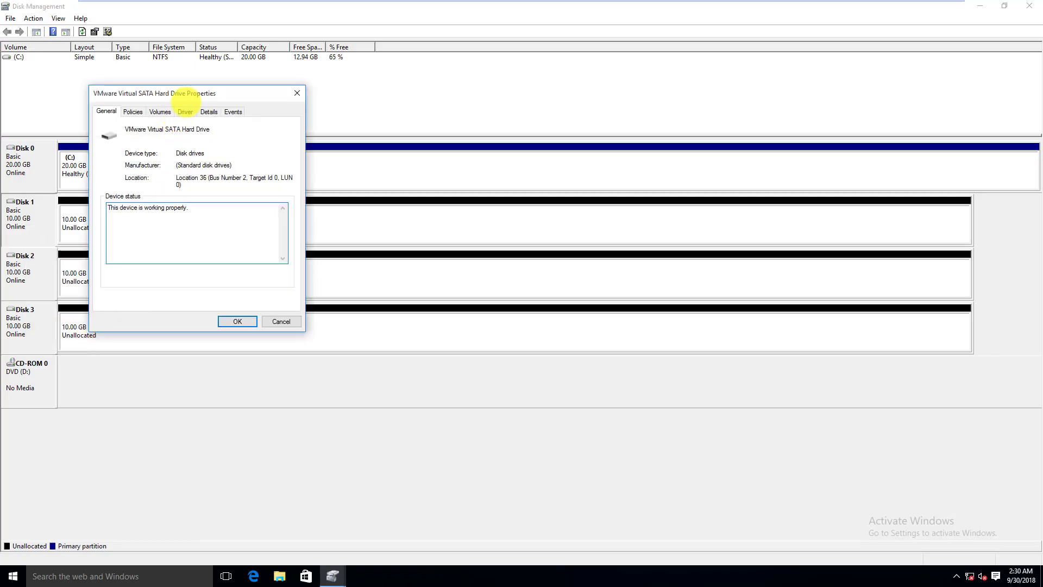
left_click_drag(193, 94, 313, 150)
left_click(280, 168)
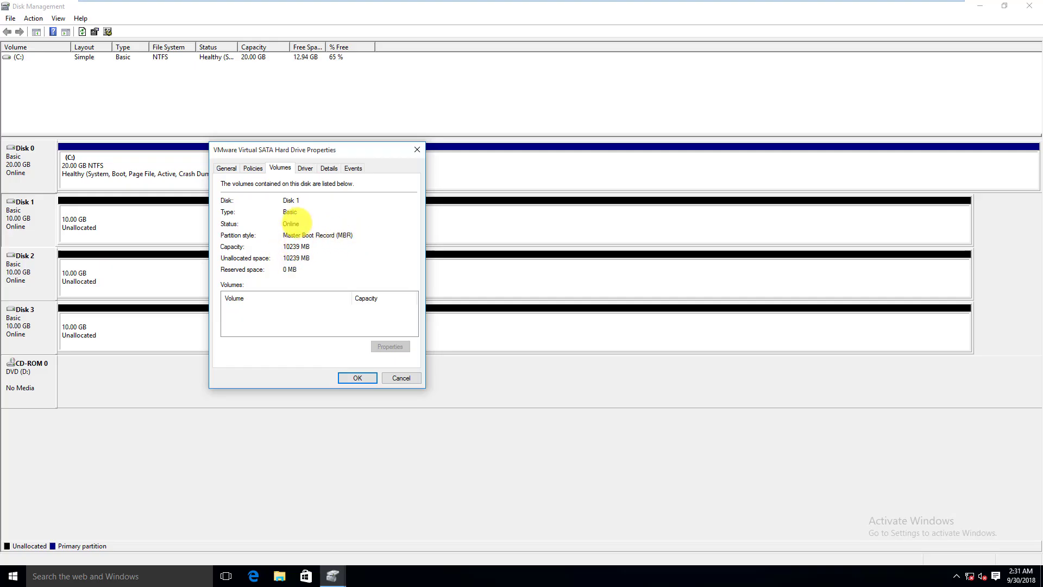
left_click_drag(279, 145, 378, 131)
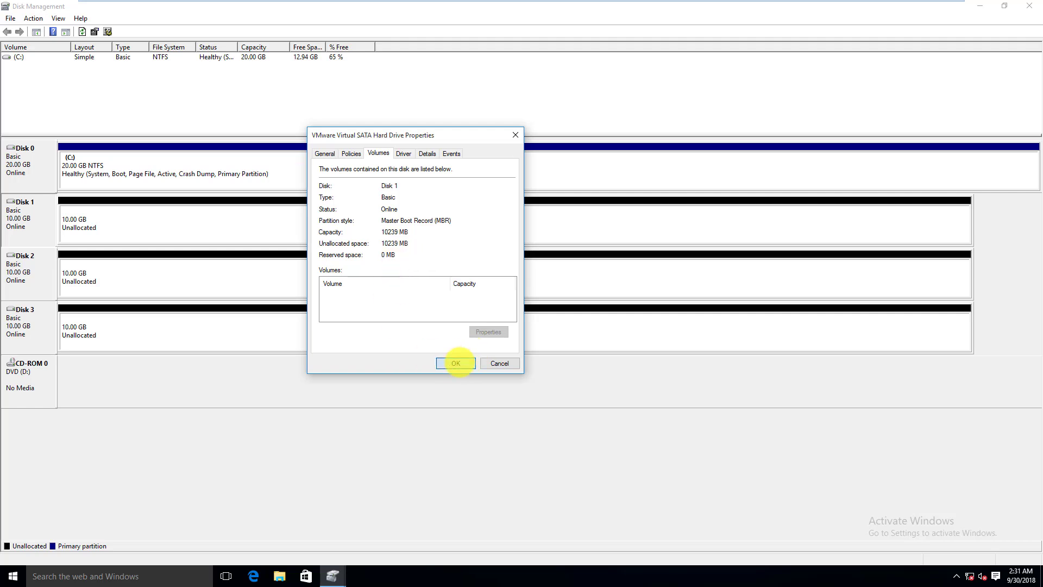
left_click(457, 362)
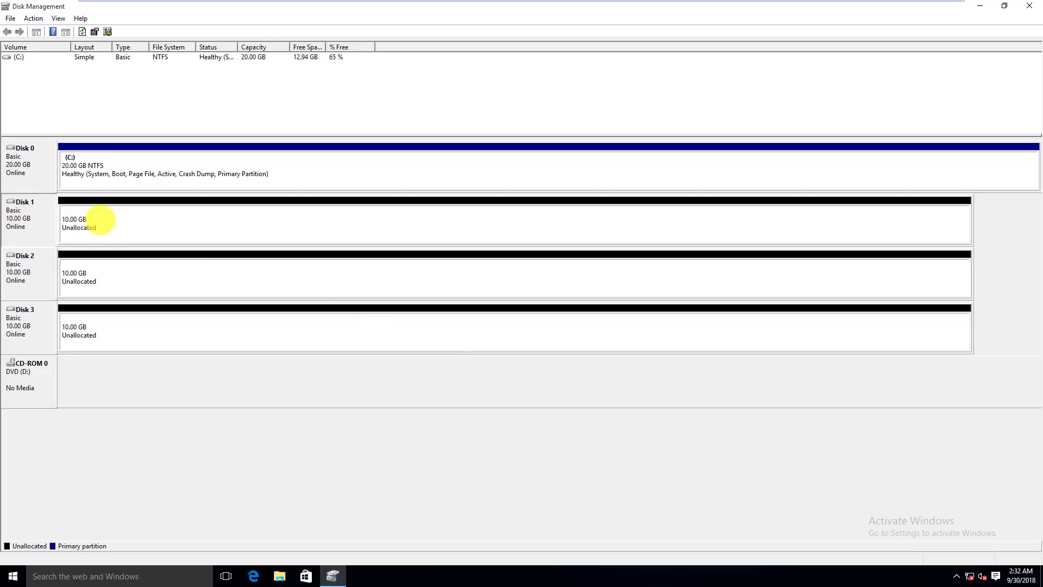
- Create a 1 GB simple volume in Disk 1's unallocated space with drive letter E, quick-formatted as NTFS and labelled New Volume
right_click(100, 220)
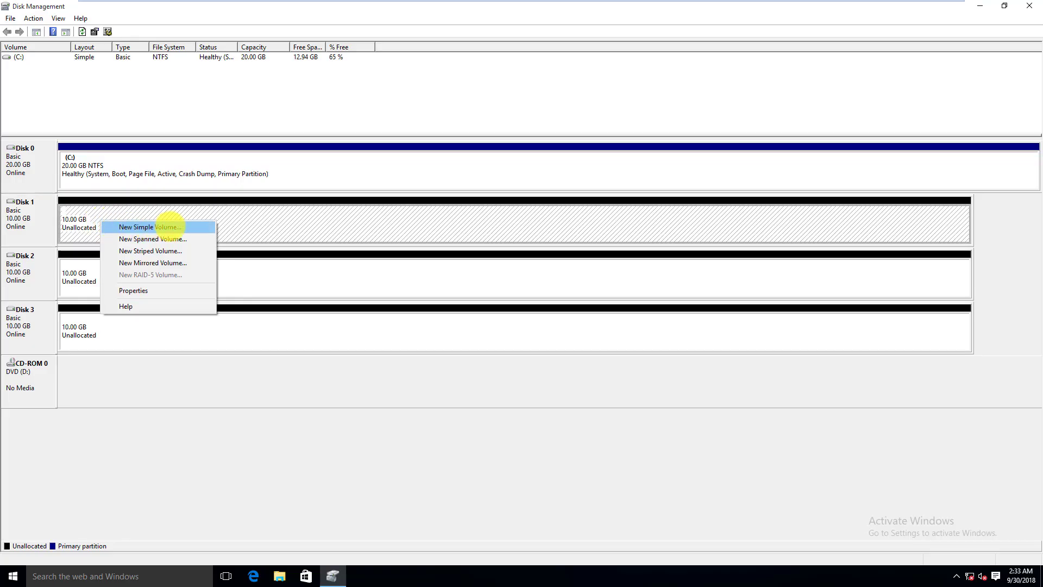
left_click(170, 226)
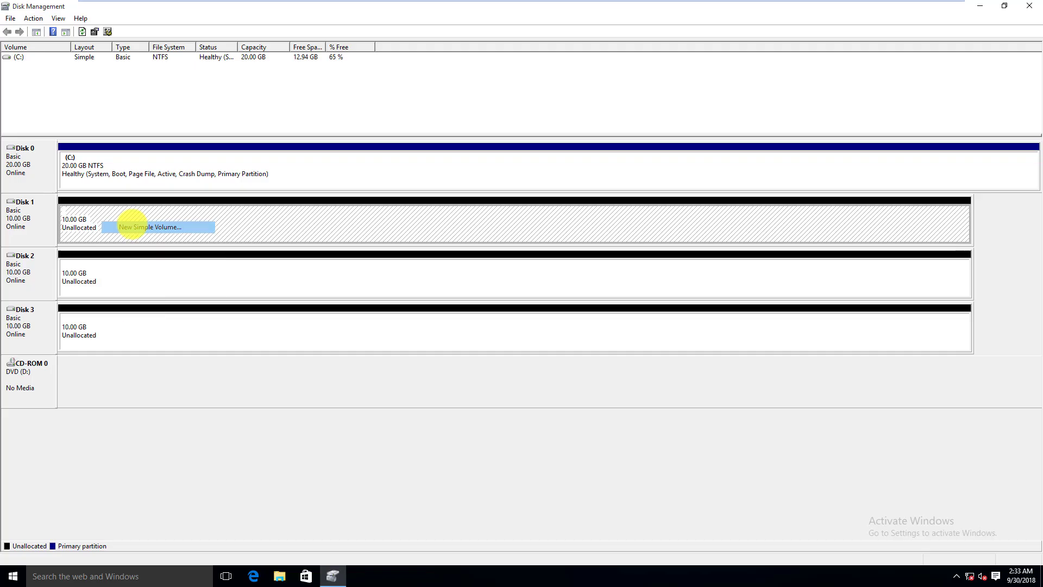
left_click(210, 252)
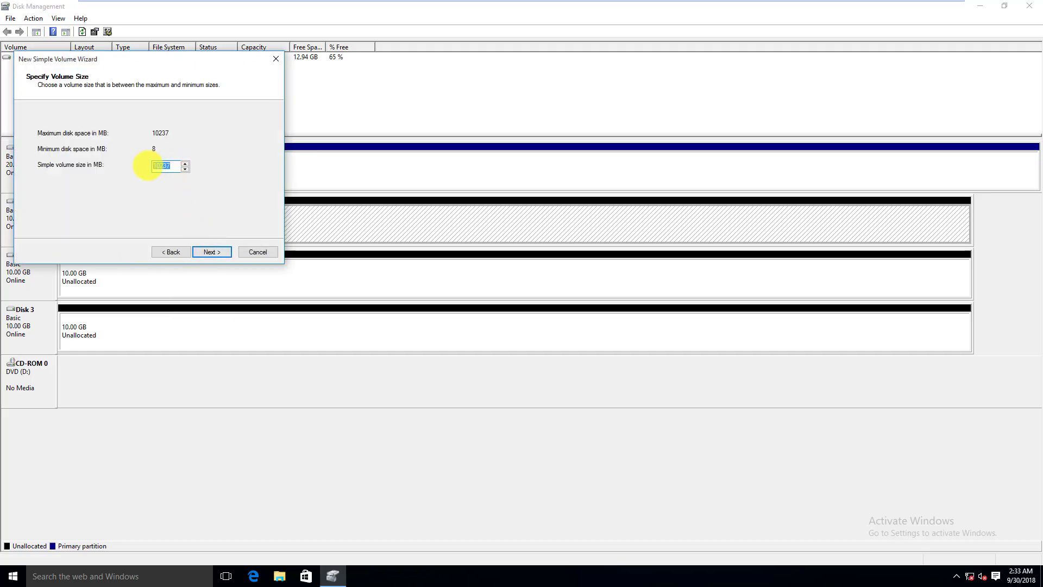
key("End")
key("Left")
key("BackSpace")
left_click(212, 252)
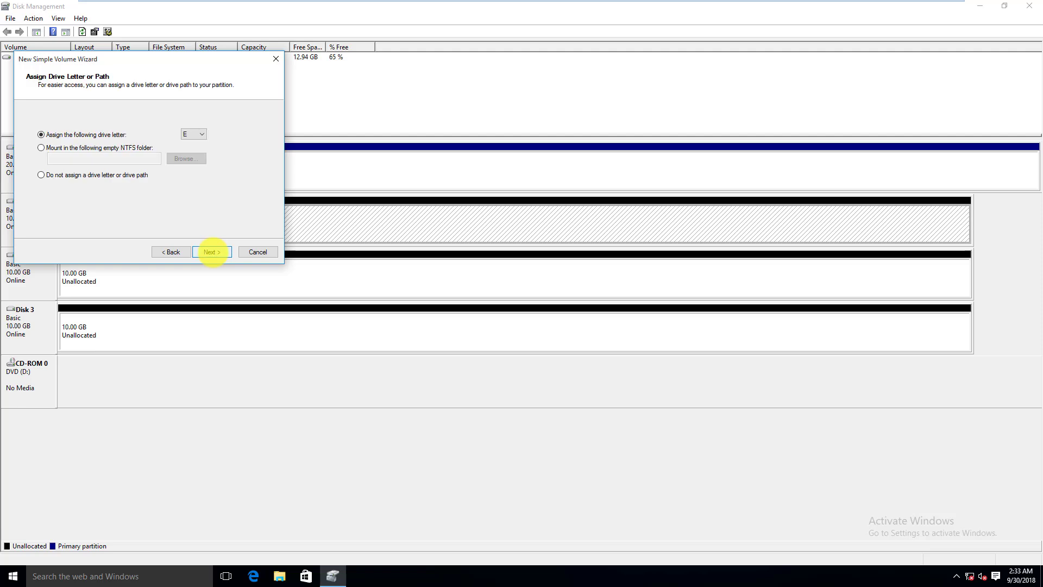
left_click(212, 251)
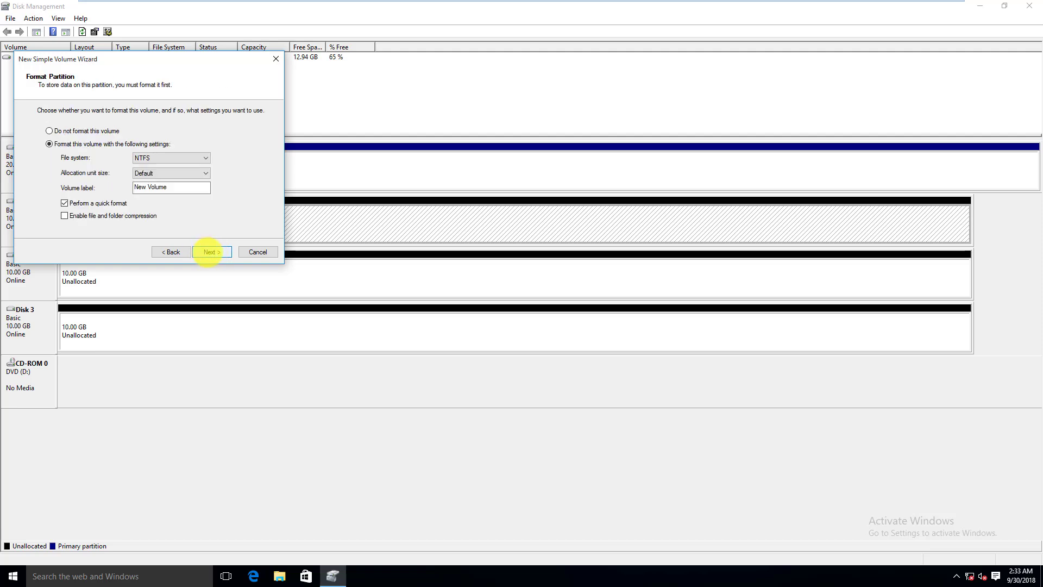
left_click(209, 251)
left_click(209, 251)
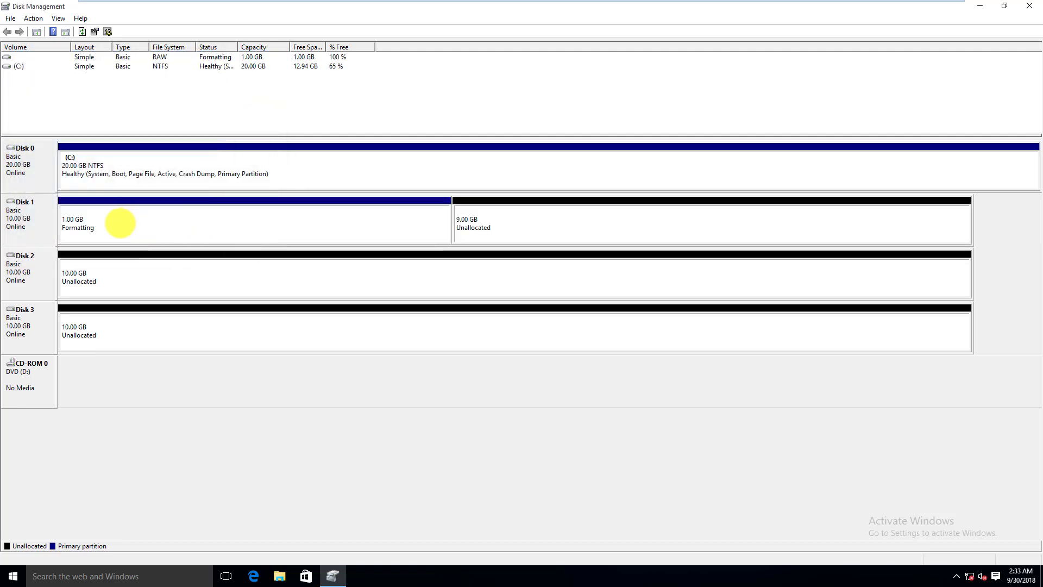
- Create a second simple volume of 1024 MB on Disk 1 with drive letter F, quick-formatted as NTFS and labelled New Volume
right_click(508, 227)
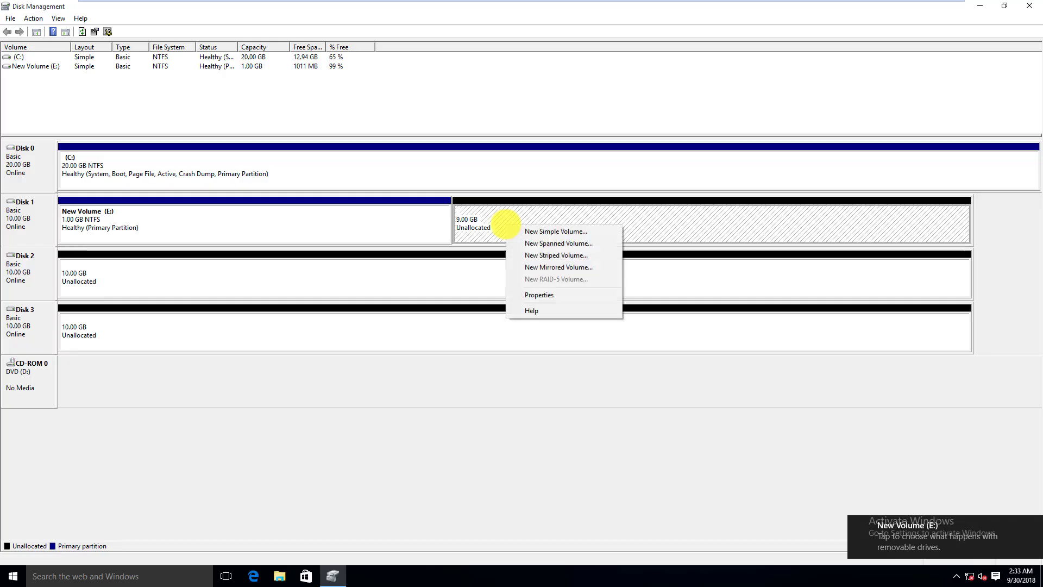
left_click(535, 231)
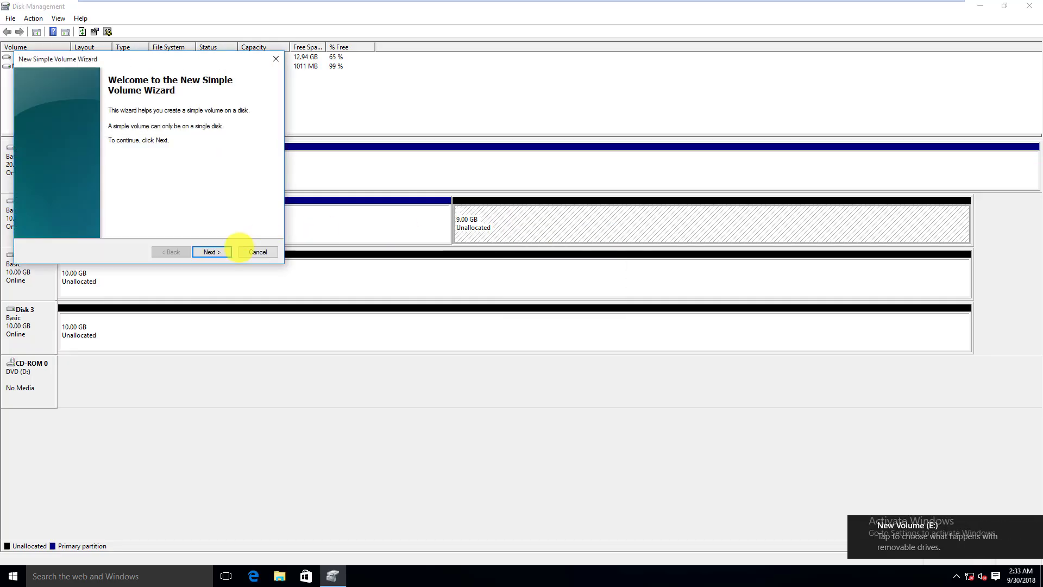
left_click(212, 252)
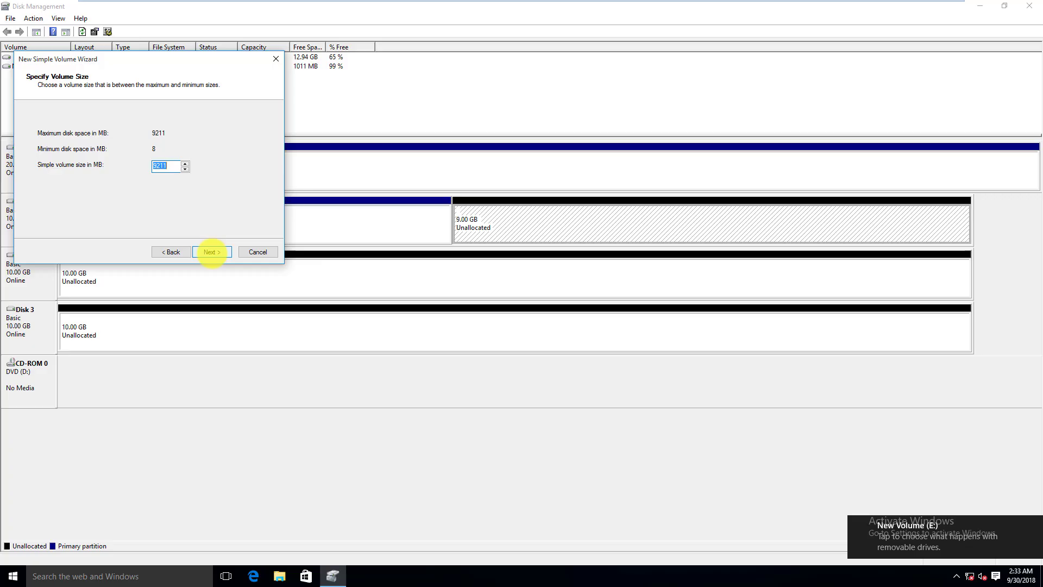
key("Down")
left_click(212, 252)
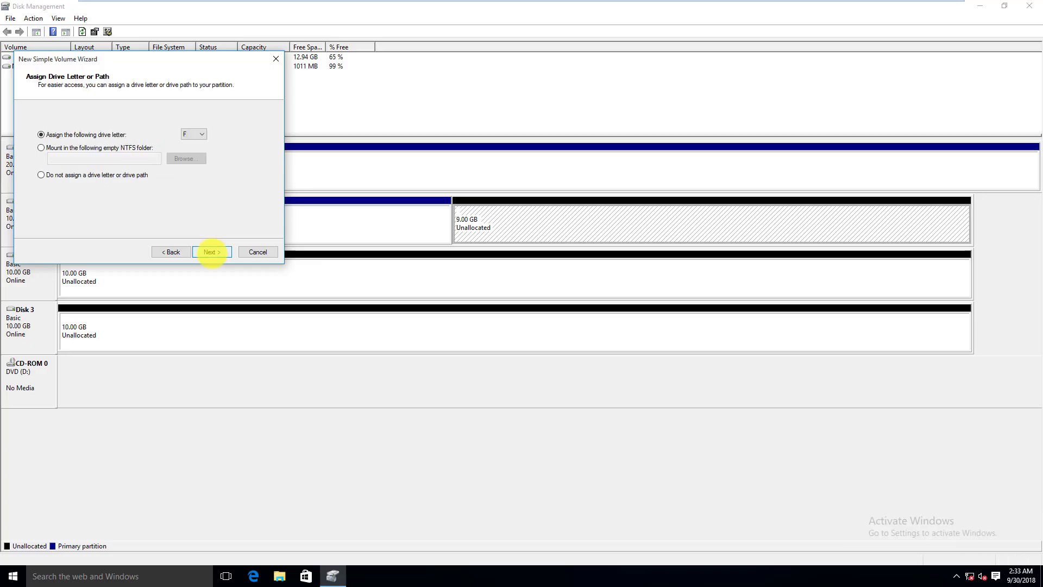
left_click(179, 252)
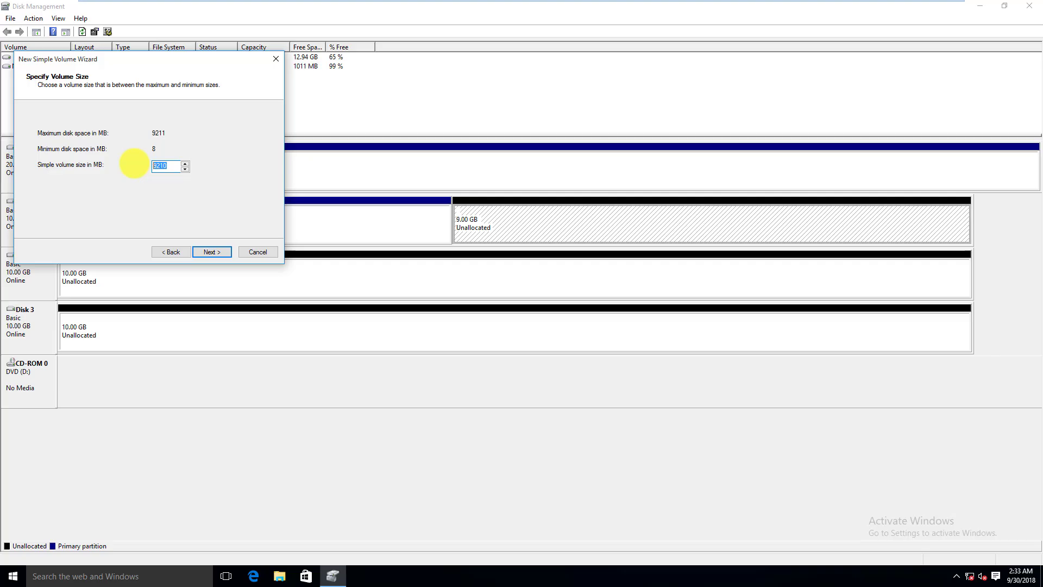
type("1024")
left_click(207, 251)
left_click(207, 251)
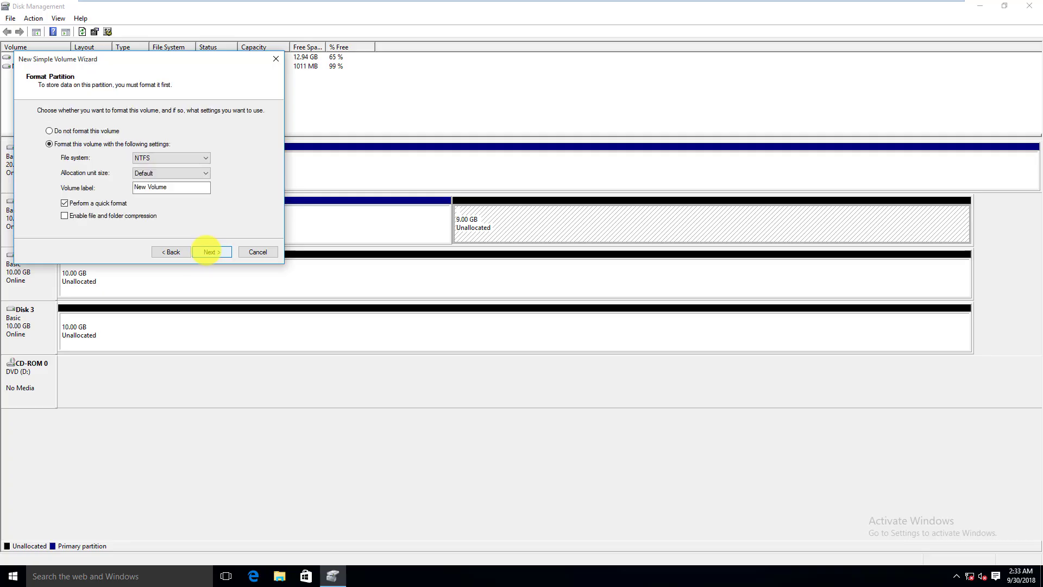
left_click(206, 251)
left_click(207, 251)
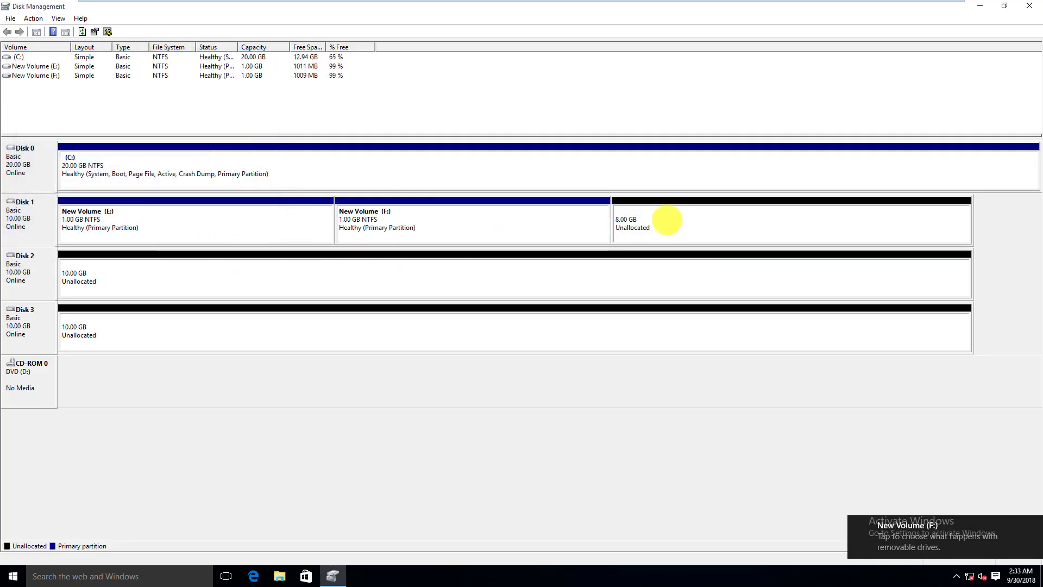
- Create a third simple volume of 1024 MB on Disk 1 with drive letter G, quick-formatted as NTFS and labelled New Volume
right_click(669, 222)
left_click(690, 226)
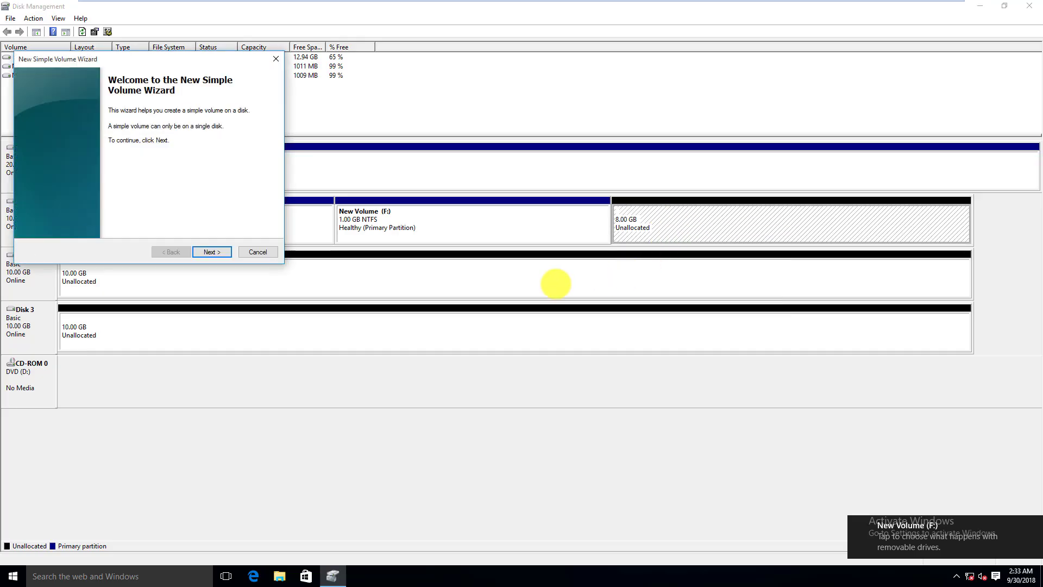
left_click(210, 252)
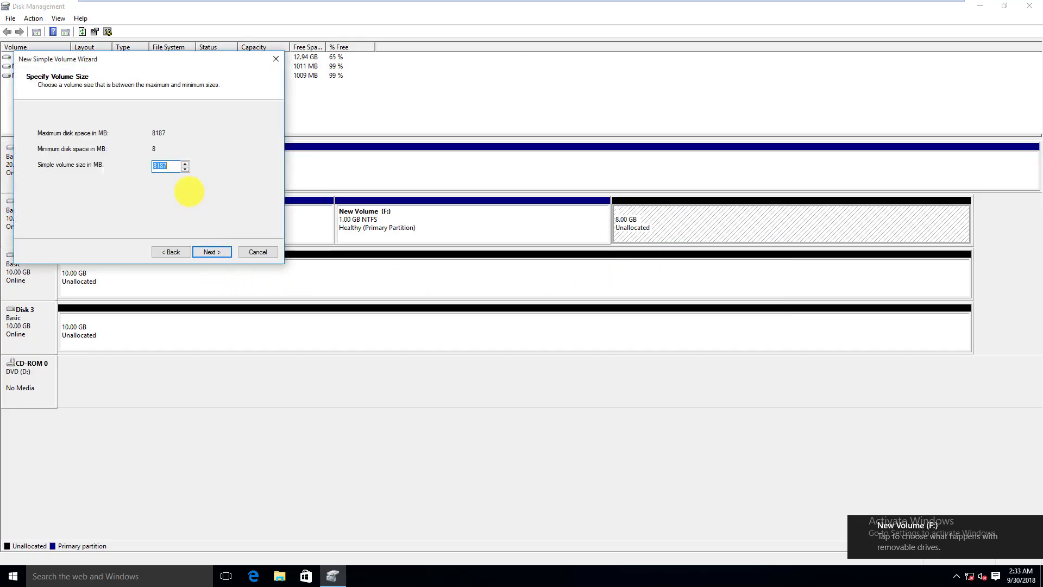
type("1024")
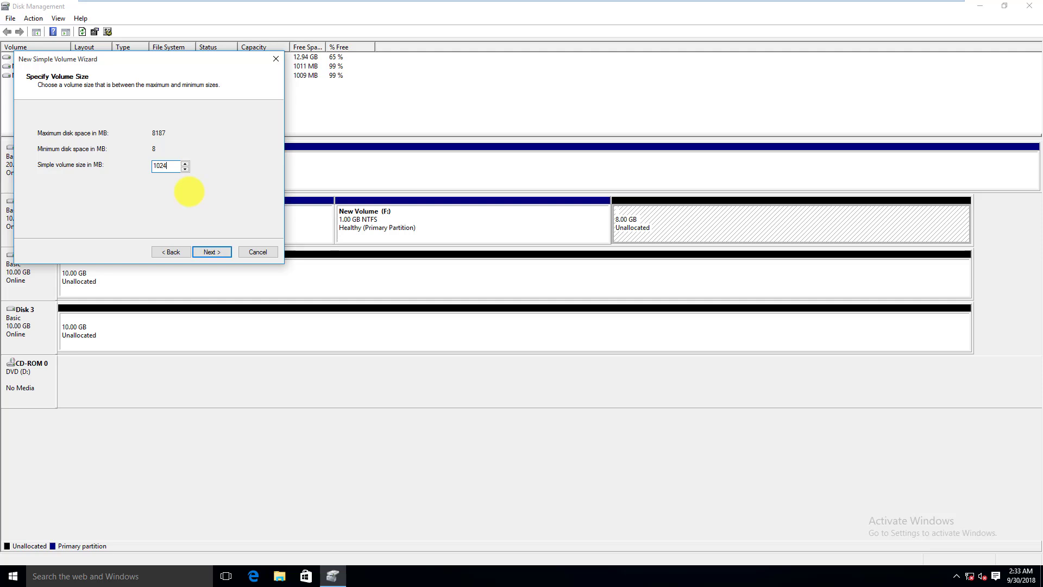
left_click(209, 251)
left_click(210, 252)
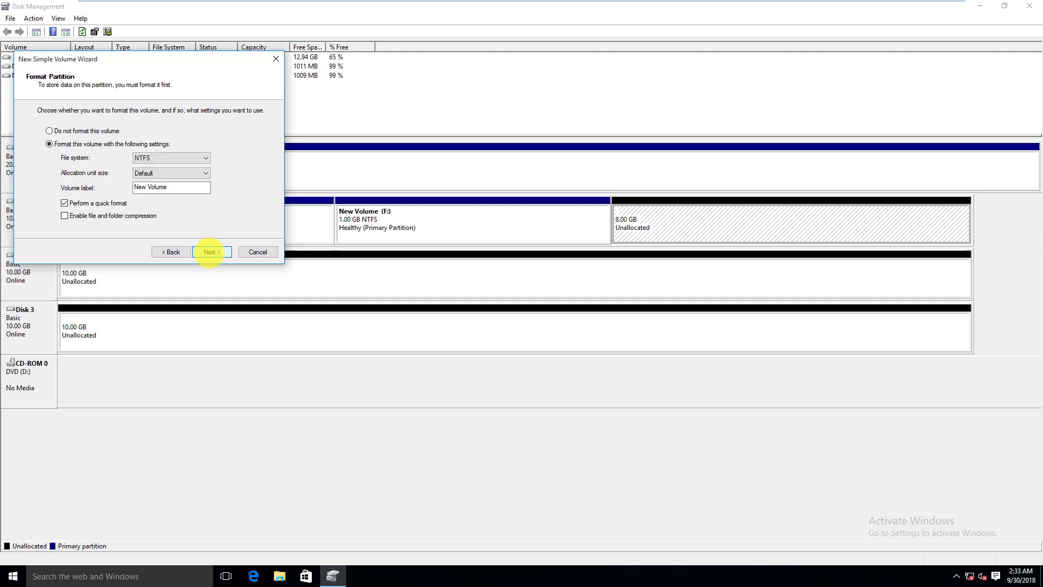
left_click(211, 252)
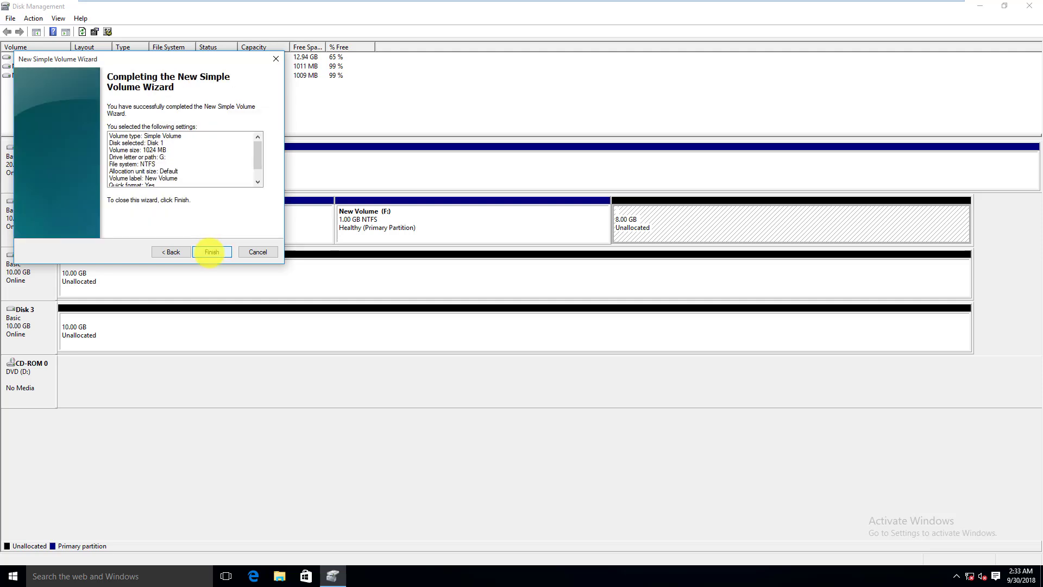
left_click(211, 252)
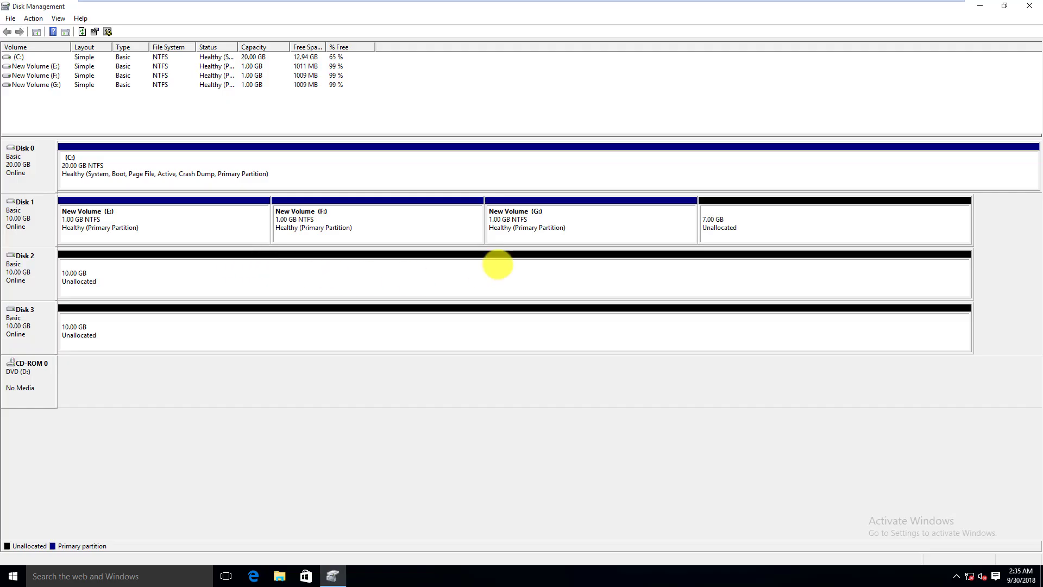
- Delete the volumes G, F and E from Disk 1, accepting the loss of their data
right_click(583, 225)
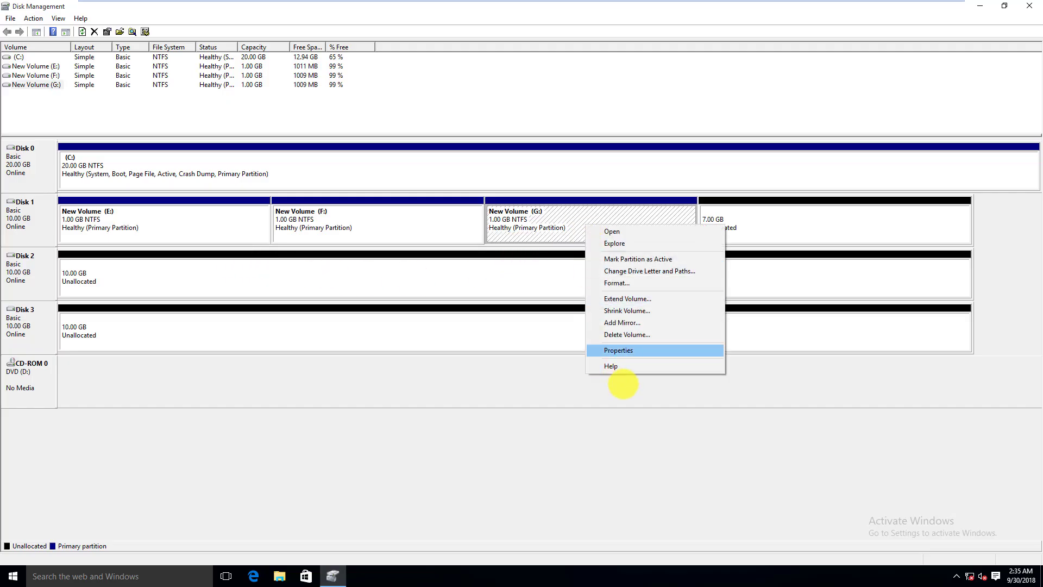
left_click(630, 334)
left_click(574, 329)
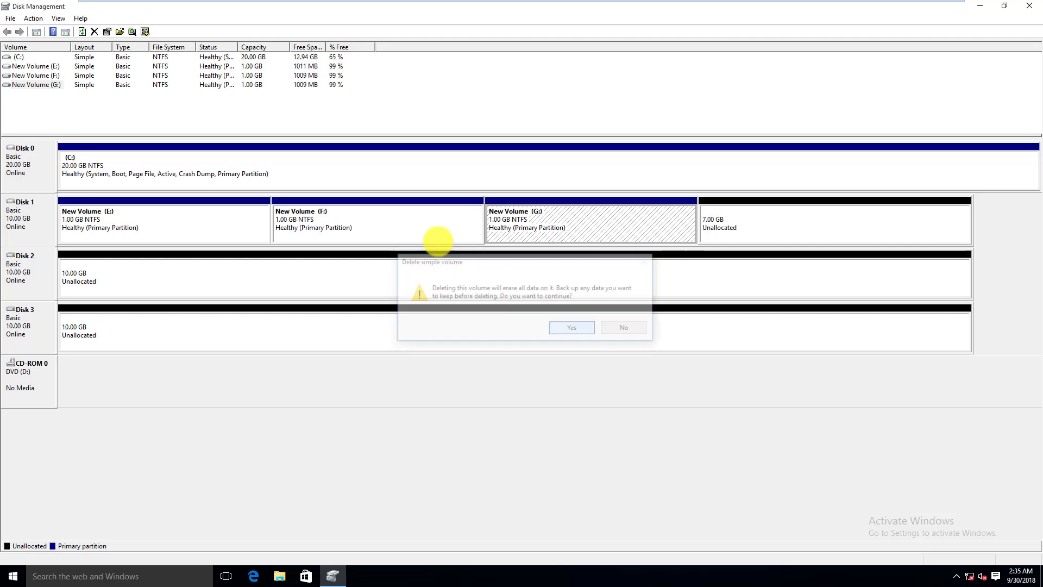
right_click(432, 225)
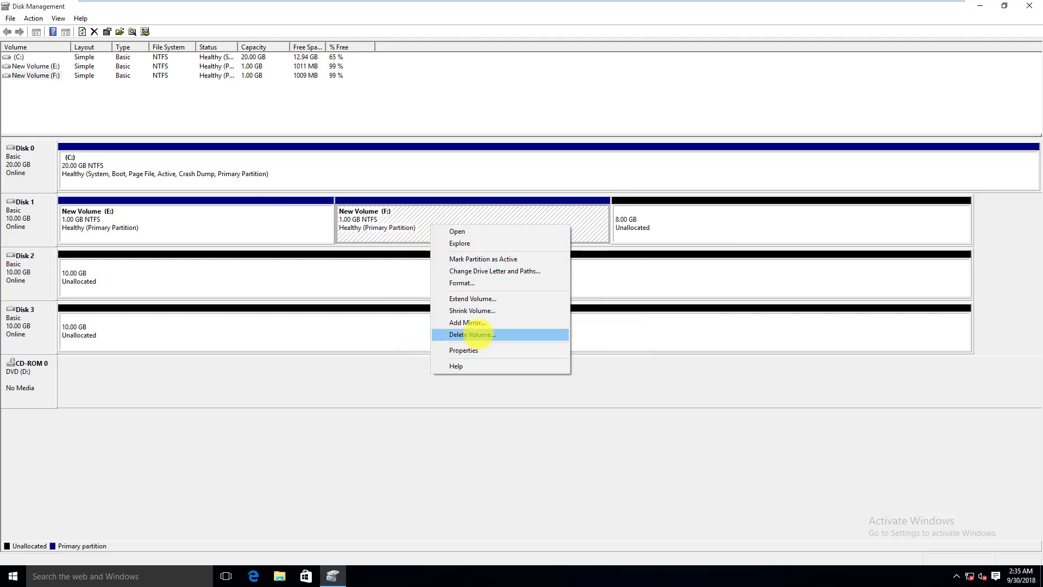
left_click(478, 334)
left_click(571, 327)
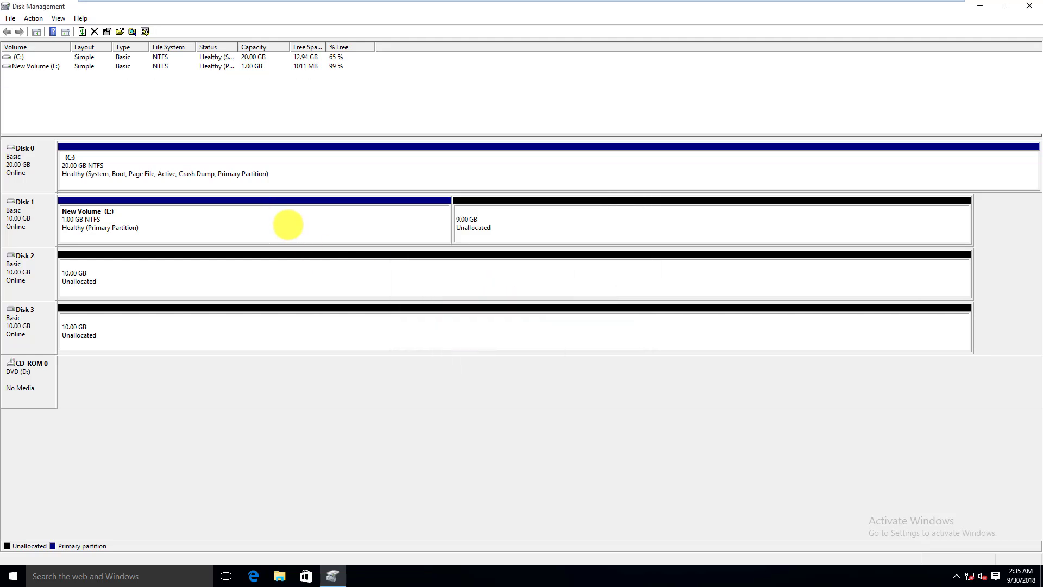
right_click(287, 225)
left_click(346, 335)
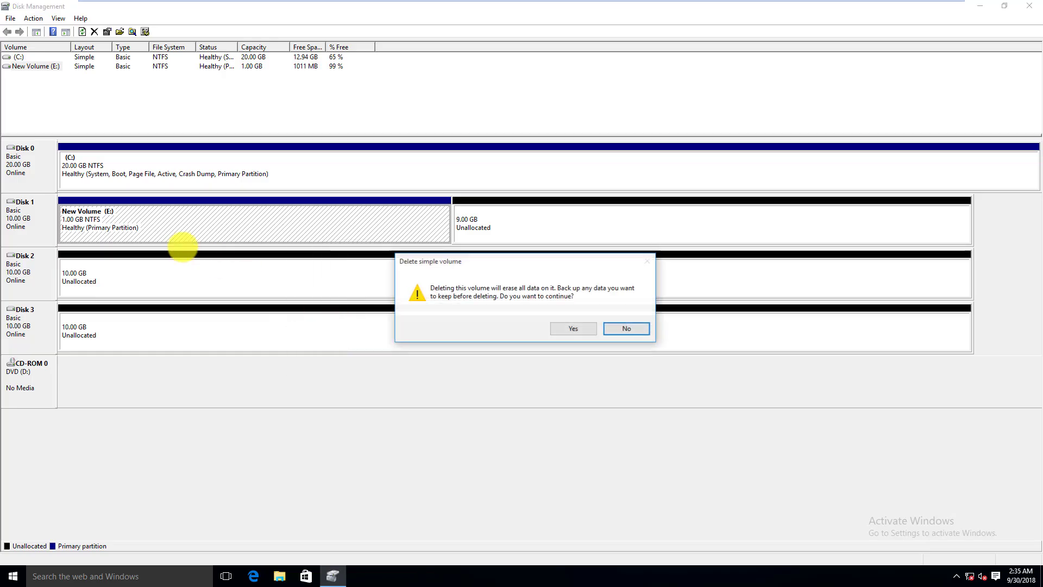
left_click(570, 326)
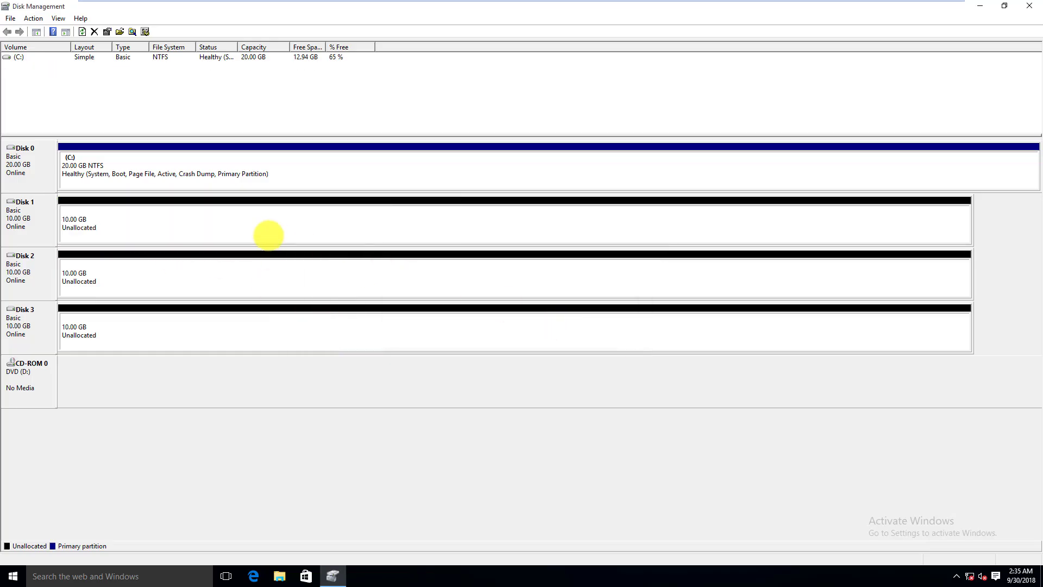
- Create a 1024 MB simple volume on the empty Disk 1 with drive letter E, quick-formatted as NTFS and labelled New Volume
right_click(236, 222)
left_click(265, 229)
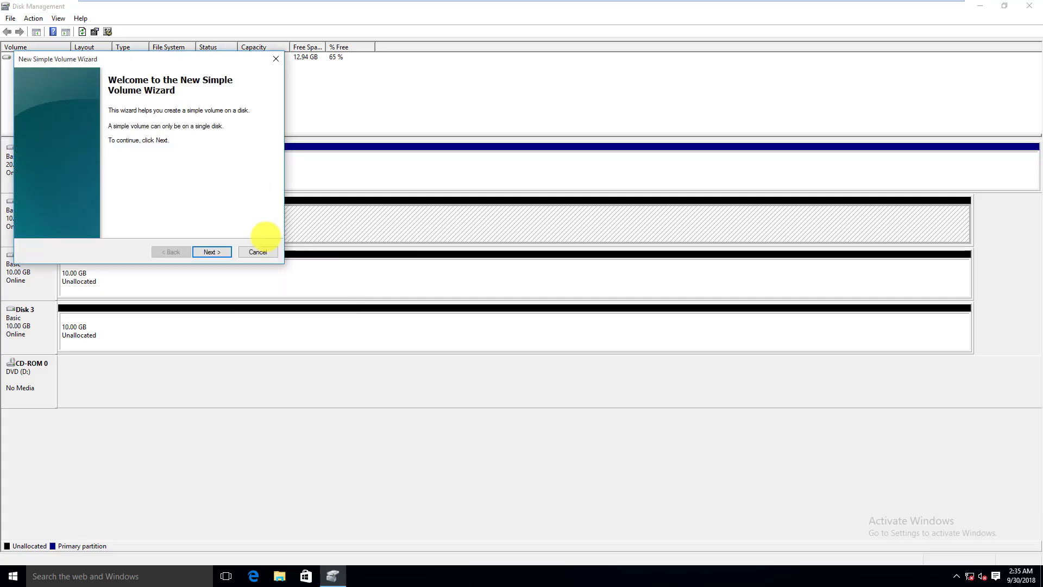
left_click(215, 251)
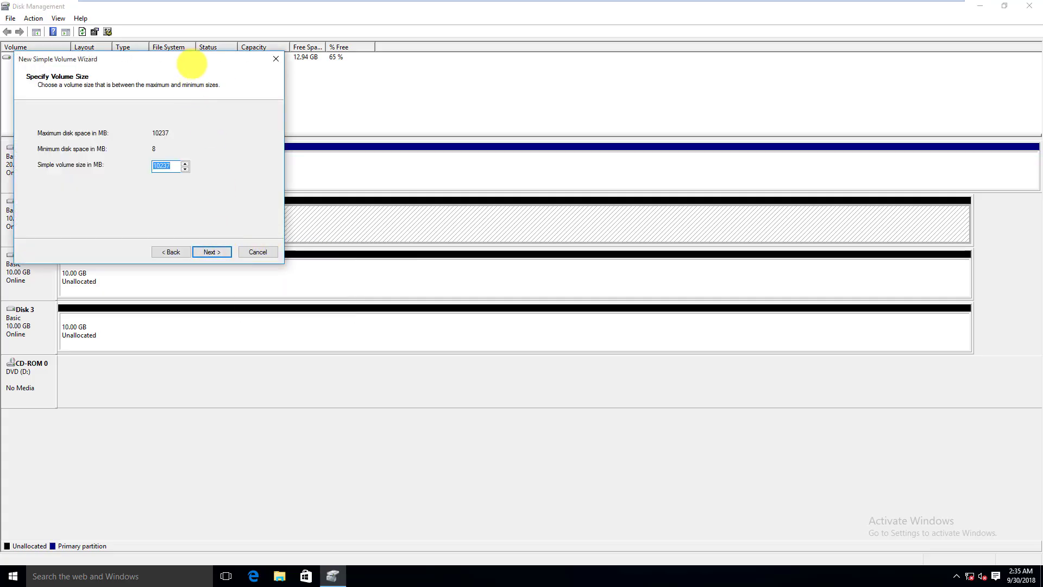
left_click_drag(189, 61, 551, 195)
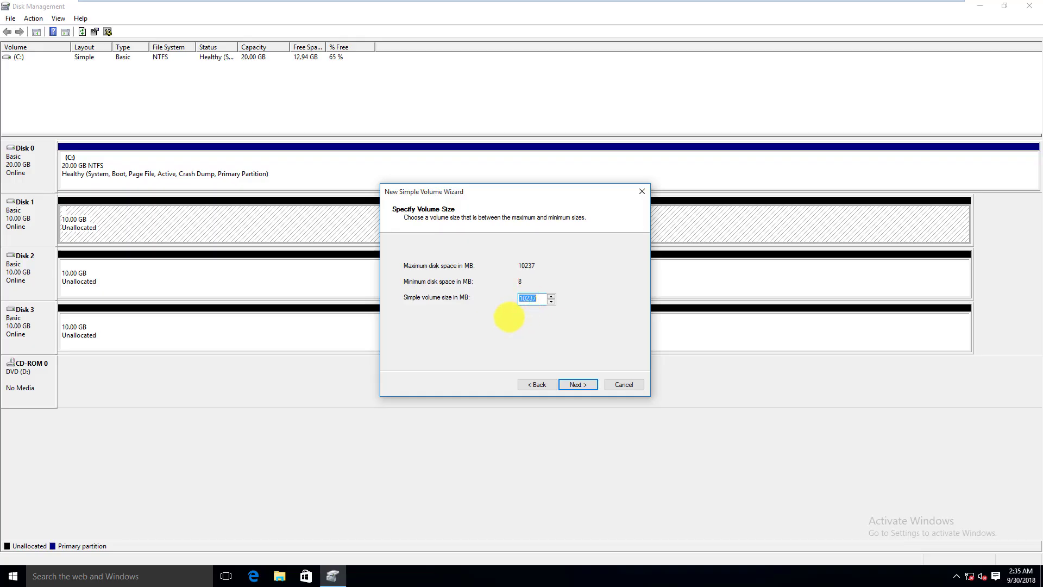
type("1024")
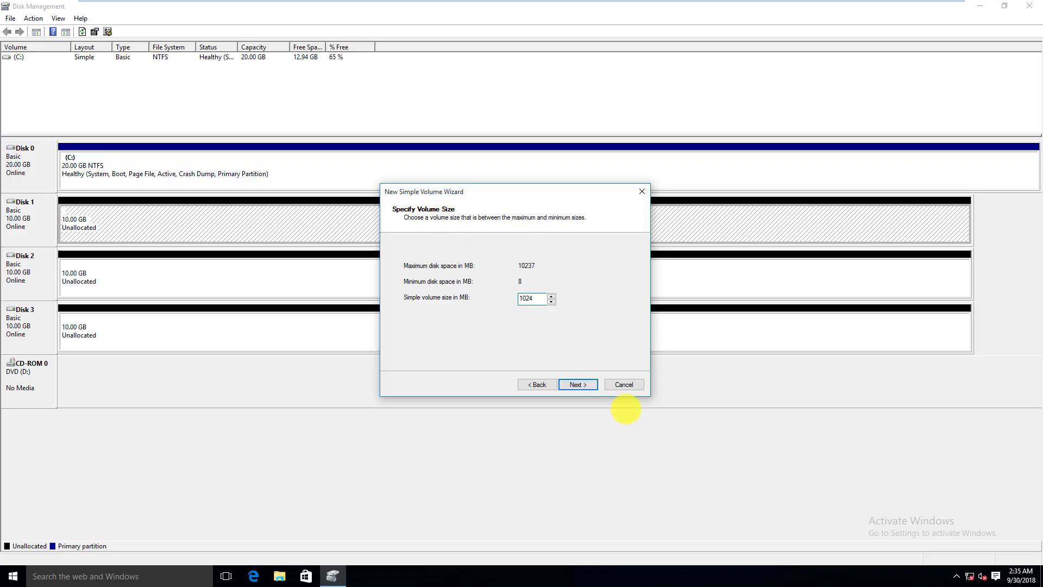
left_click(578, 384)
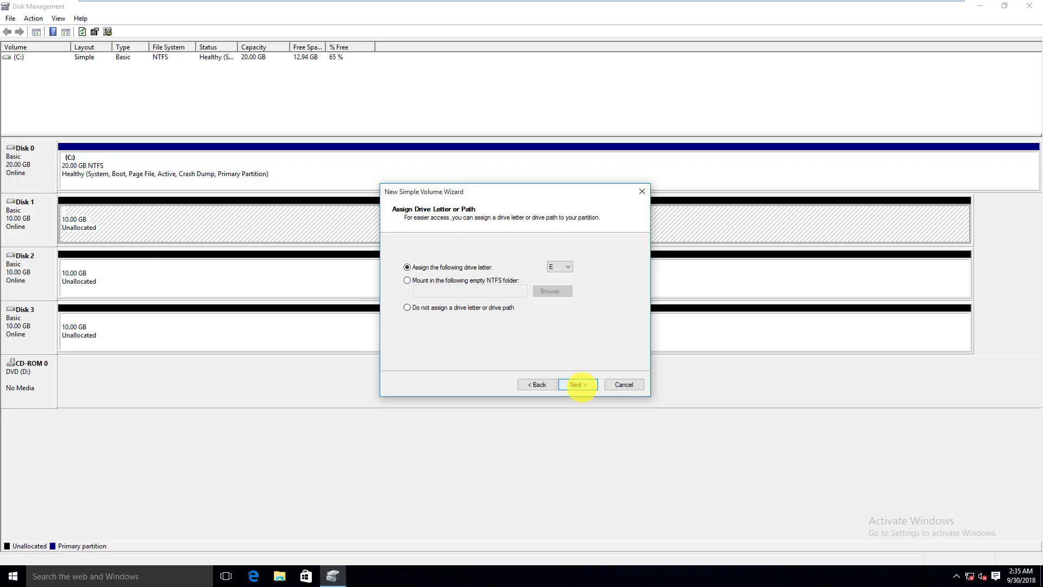
left_click(578, 385)
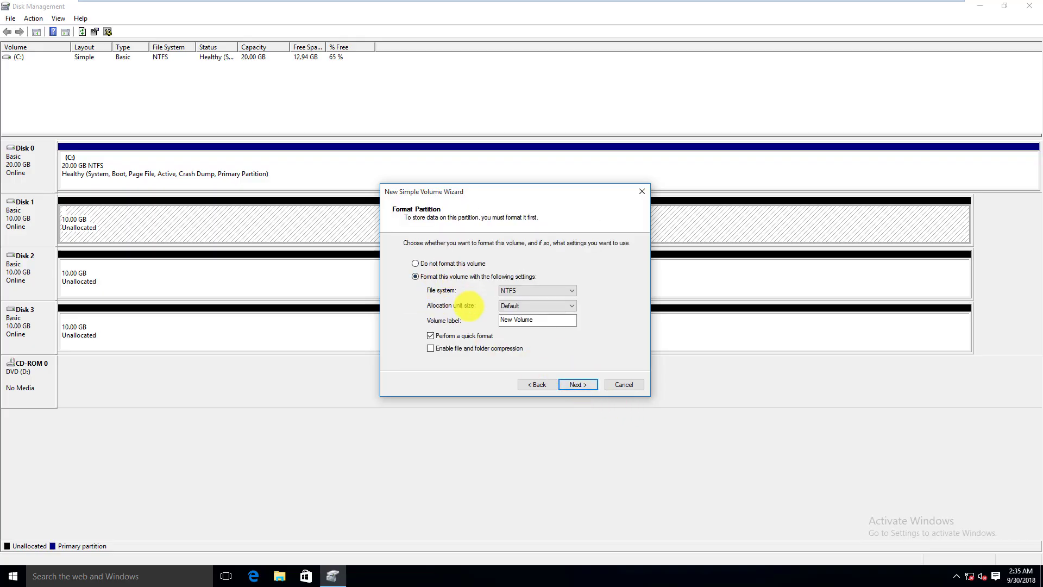
left_click(591, 385)
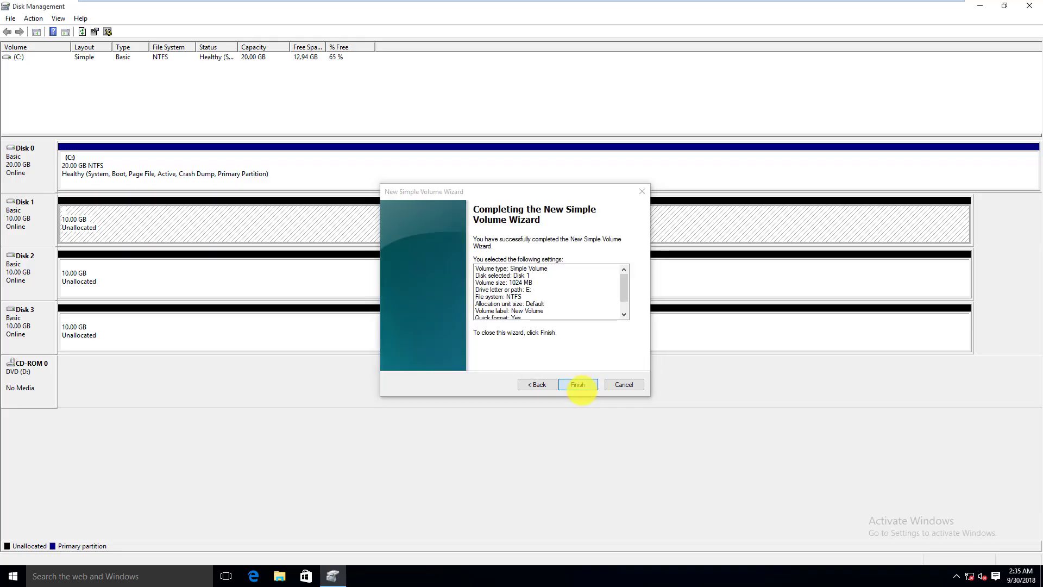
left_click(578, 385)
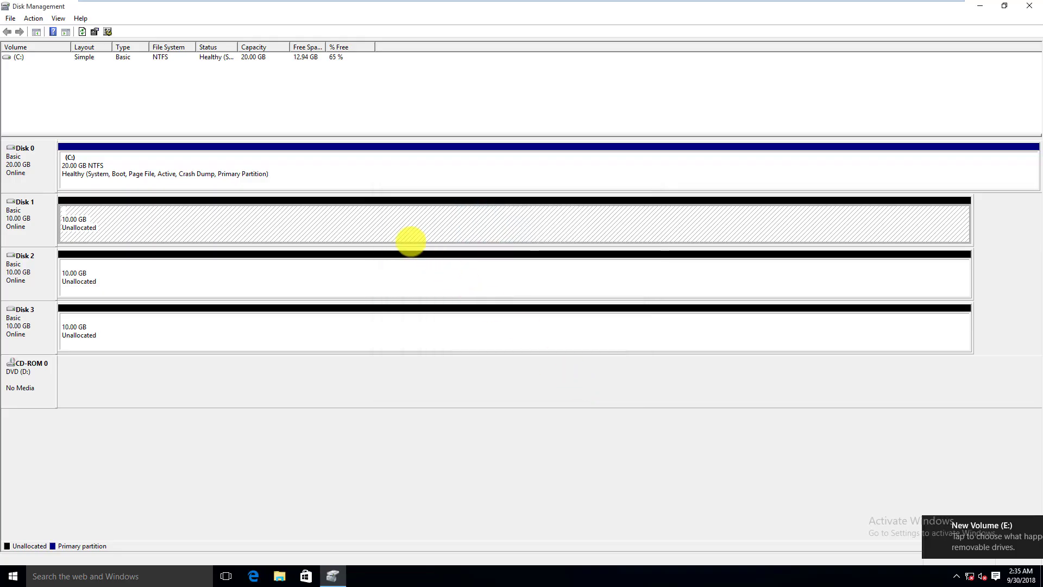
- Create a 1024 MB simple volume in Disk 1's unallocated space with drive letter F, quick-formatted as NTFS and labelled New Volume
right_click(516, 223)
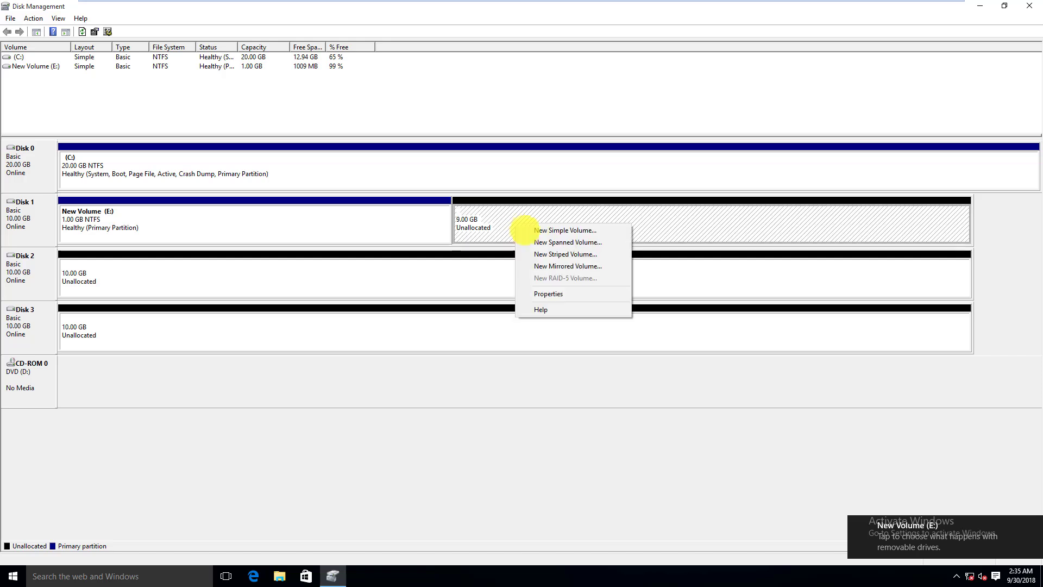
left_click(540, 229)
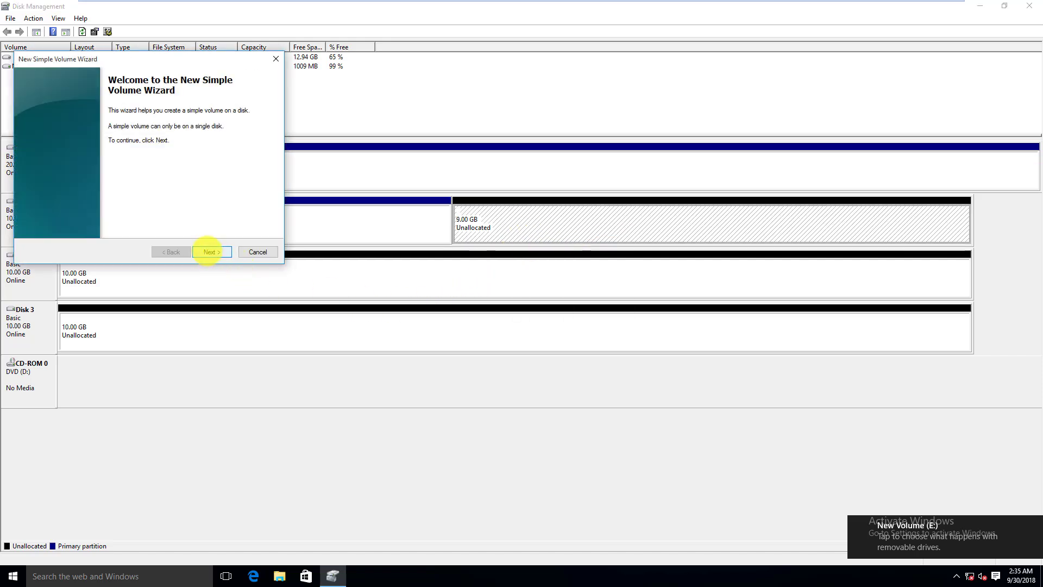
left_click(208, 252)
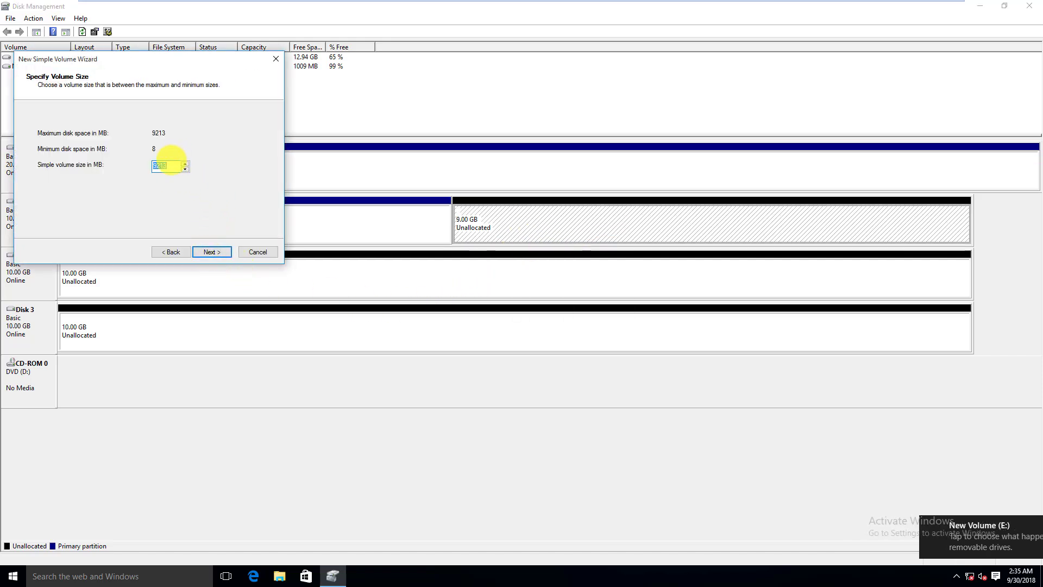
type("102")
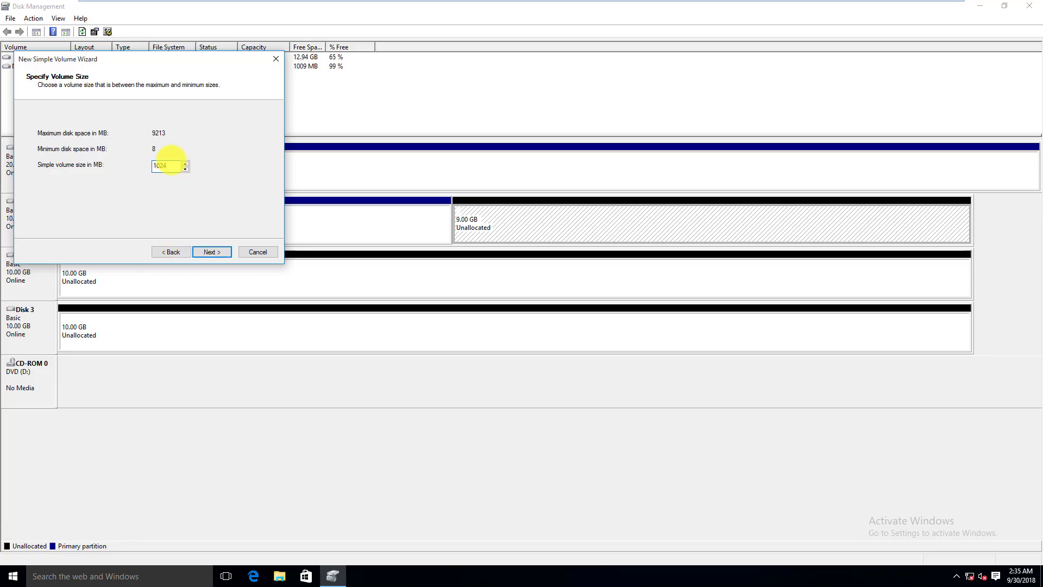
type("4")
left_click(210, 251)
left_click(212, 252)
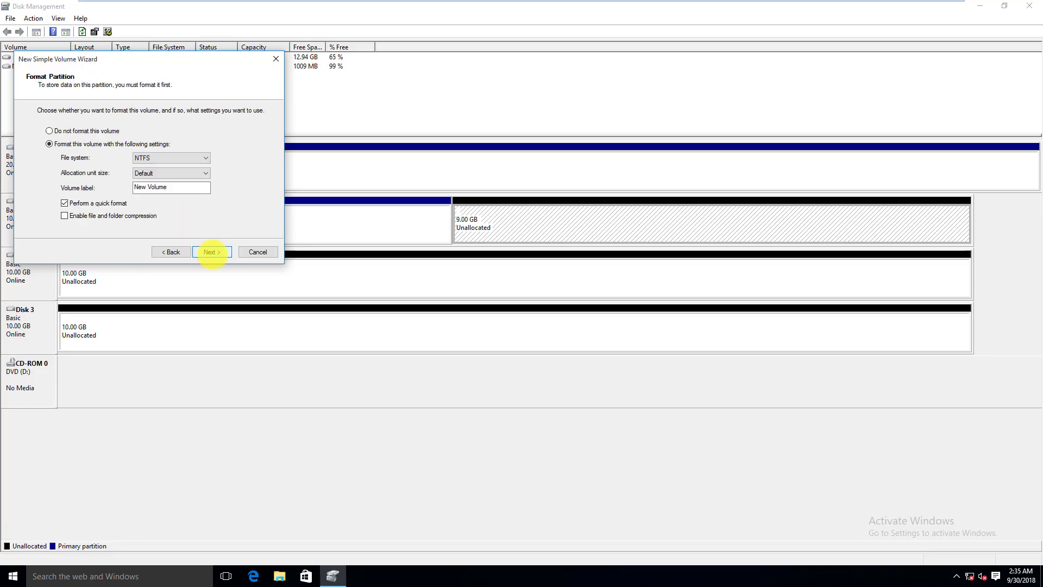
left_click(212, 252)
left_click(212, 251)
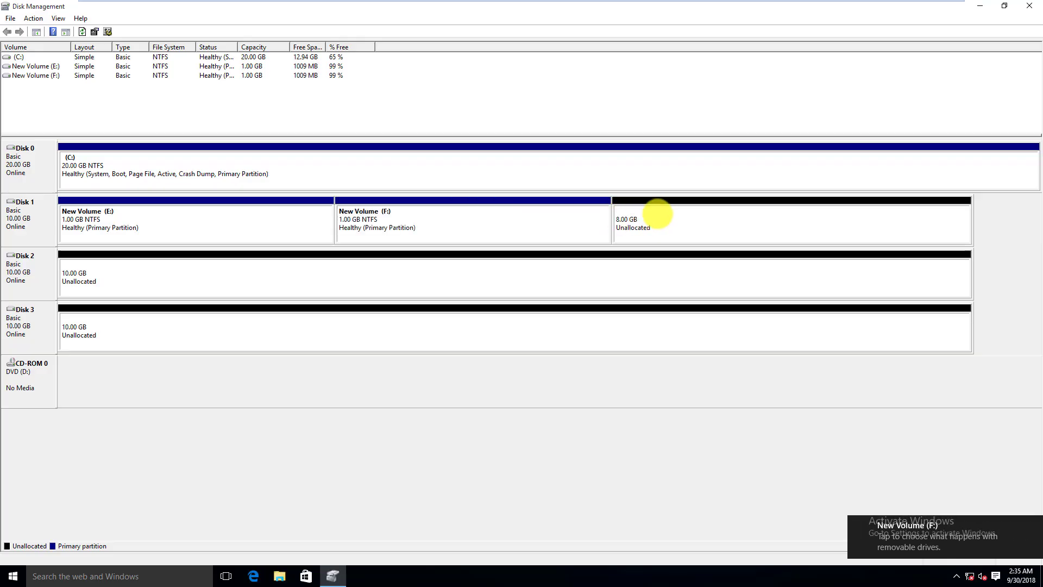
- Create a 1024 MB simple volume in Disk 1's remaining space with drive letter G, quick-formatted as NTFS and labelled New Volume
right_click(663, 214)
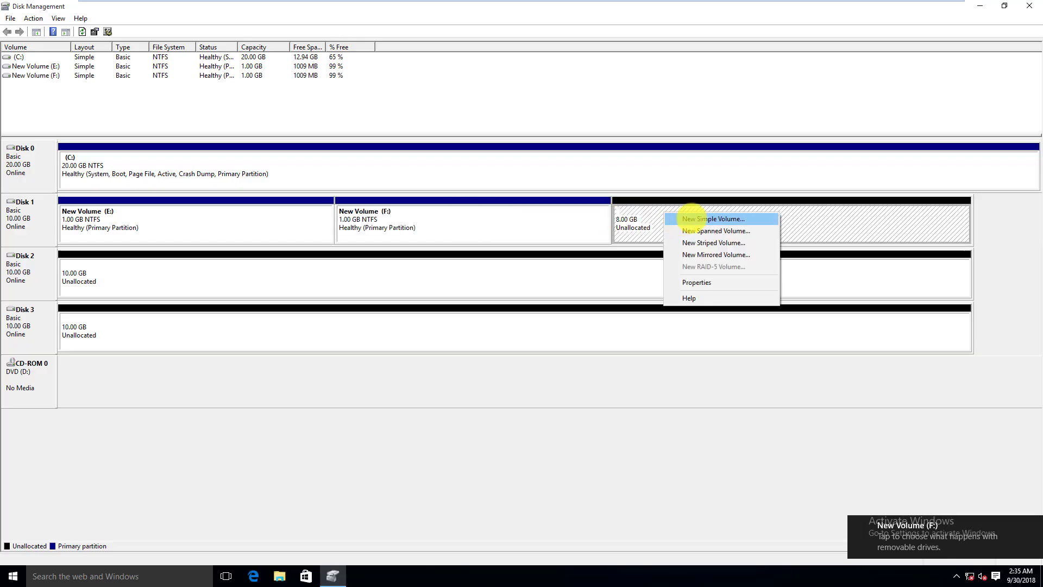
left_click(691, 218)
left_click(211, 251)
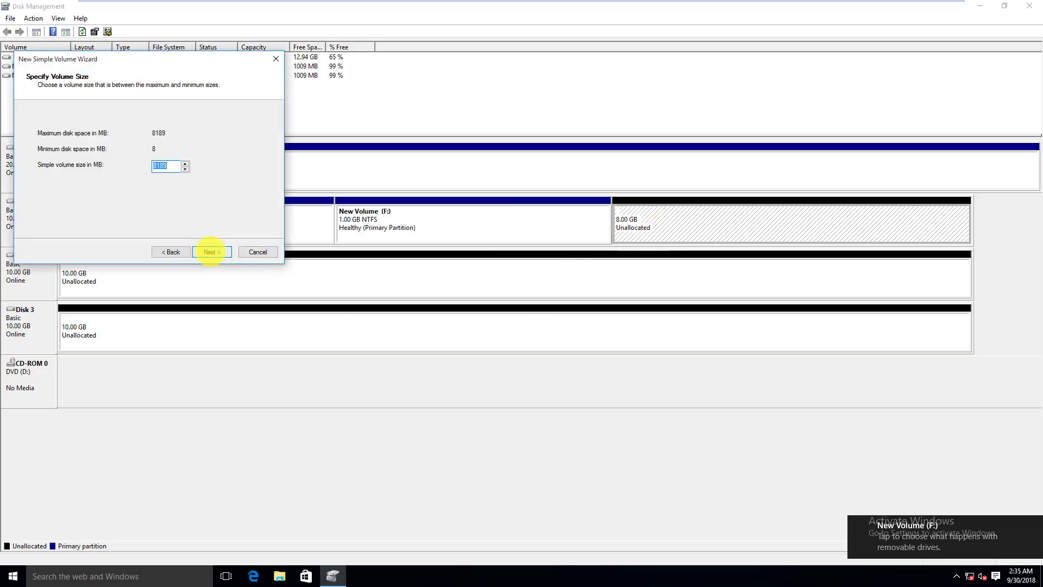
type("1024")
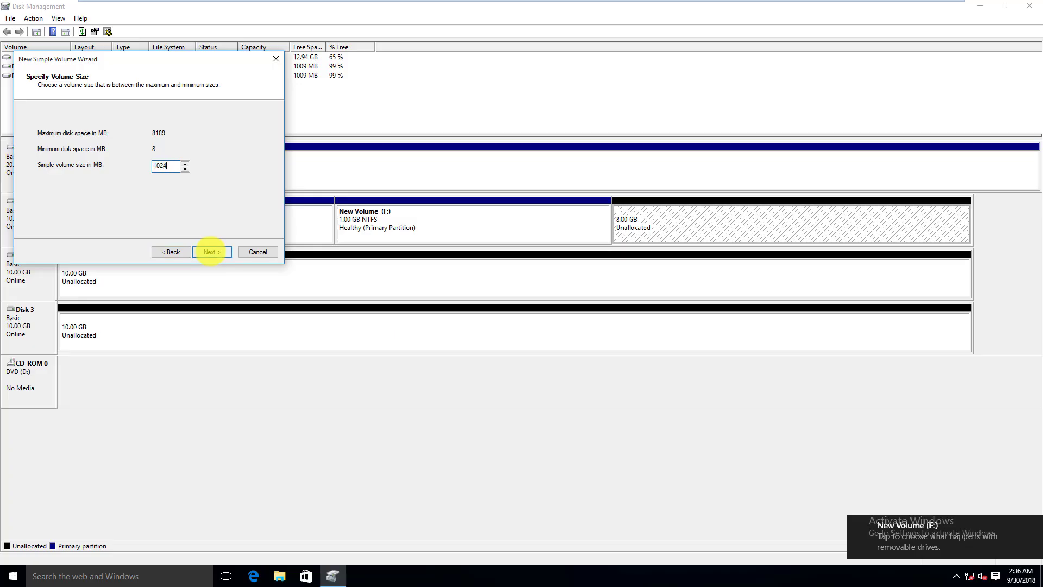
left_click(212, 252)
left_click(211, 252)
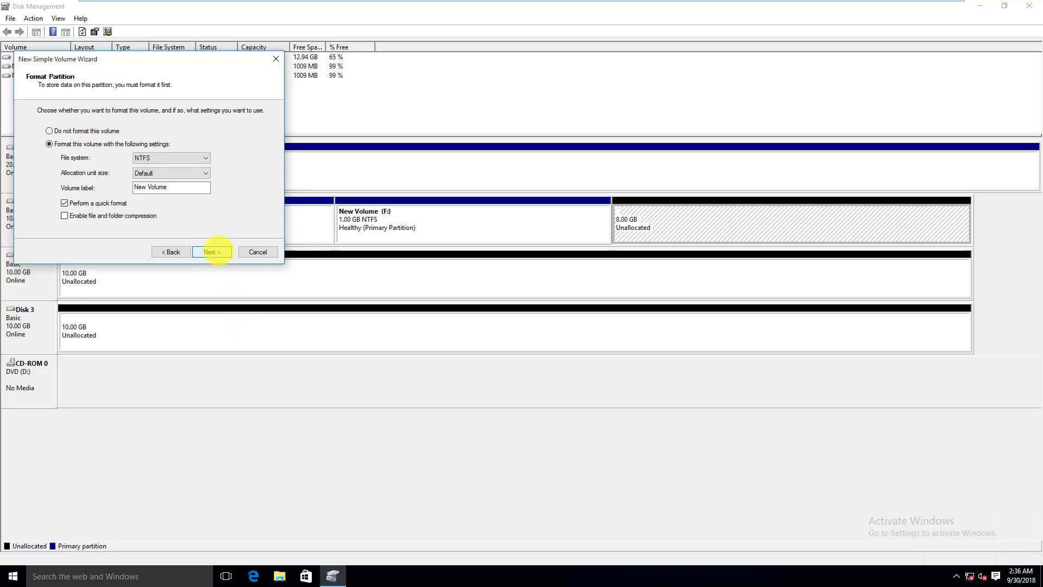
left_click(211, 251)
left_click(213, 251)
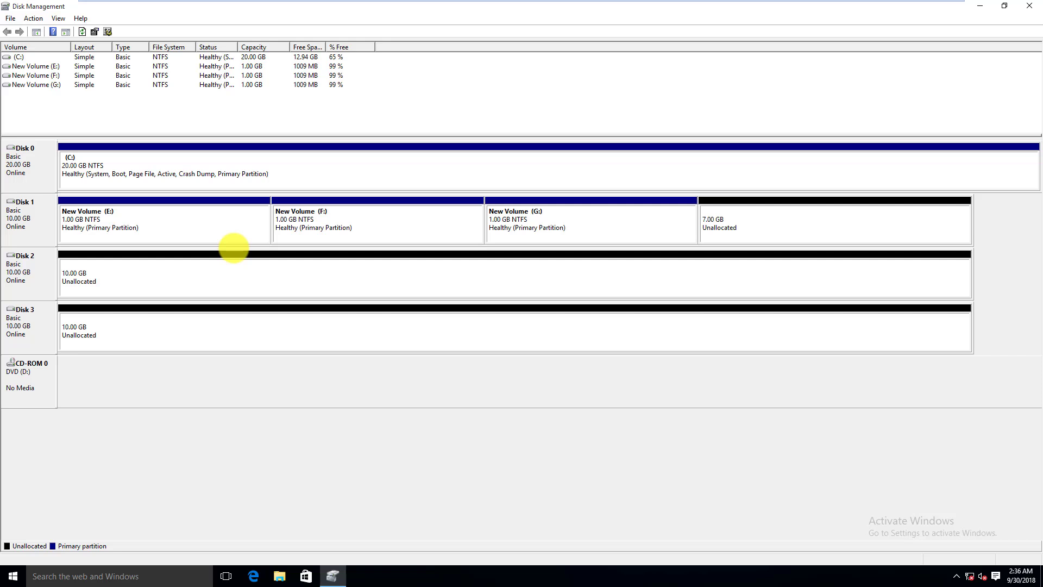
- Create a fourth simple volume of 1024 MB on Disk 1 with drive letter H, quick-formatted as NTFS and labelled New Volume
right_click(758, 219)
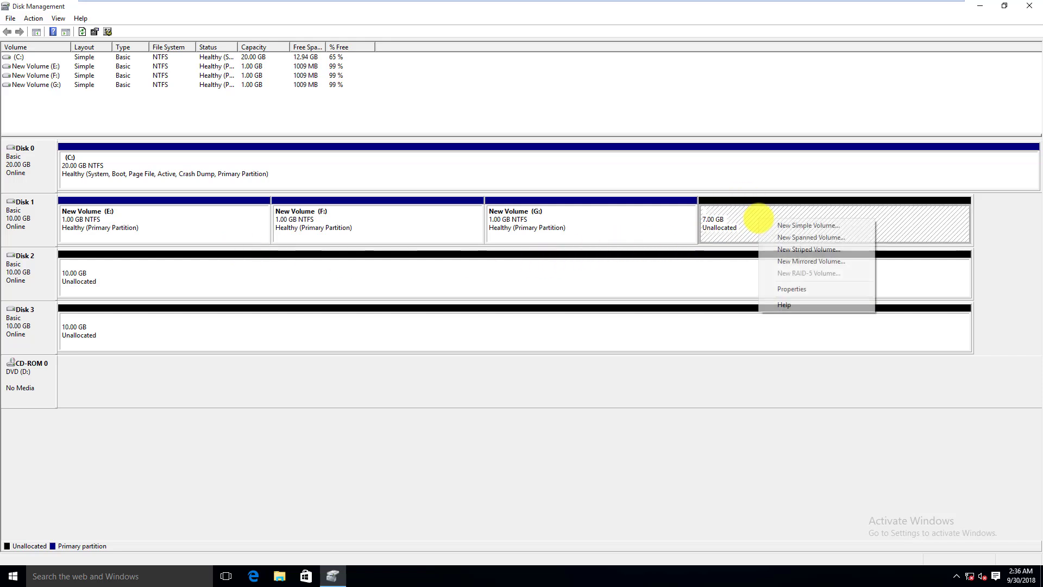
left_click(789, 225)
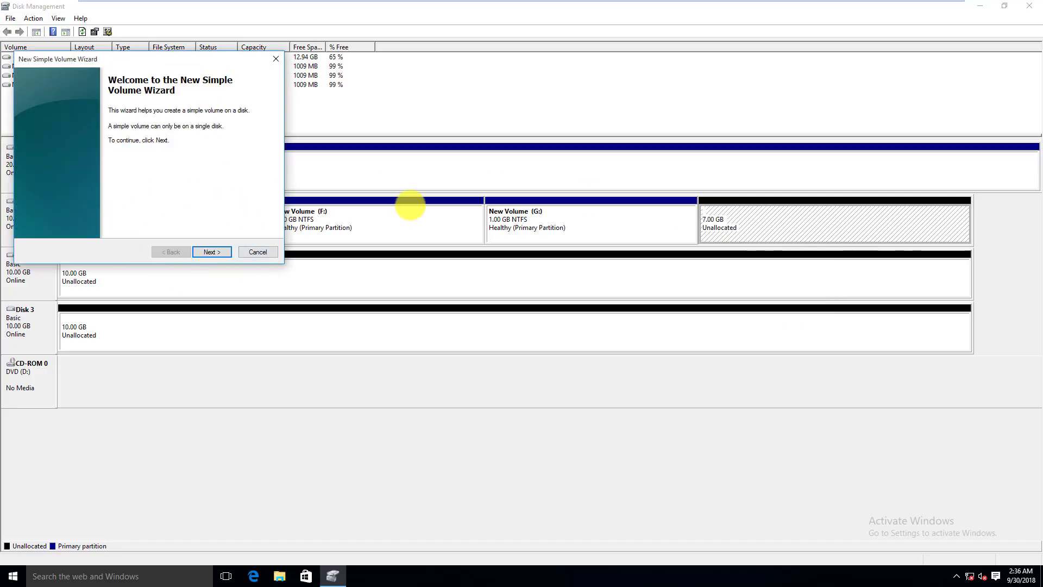
left_click(455, 389)
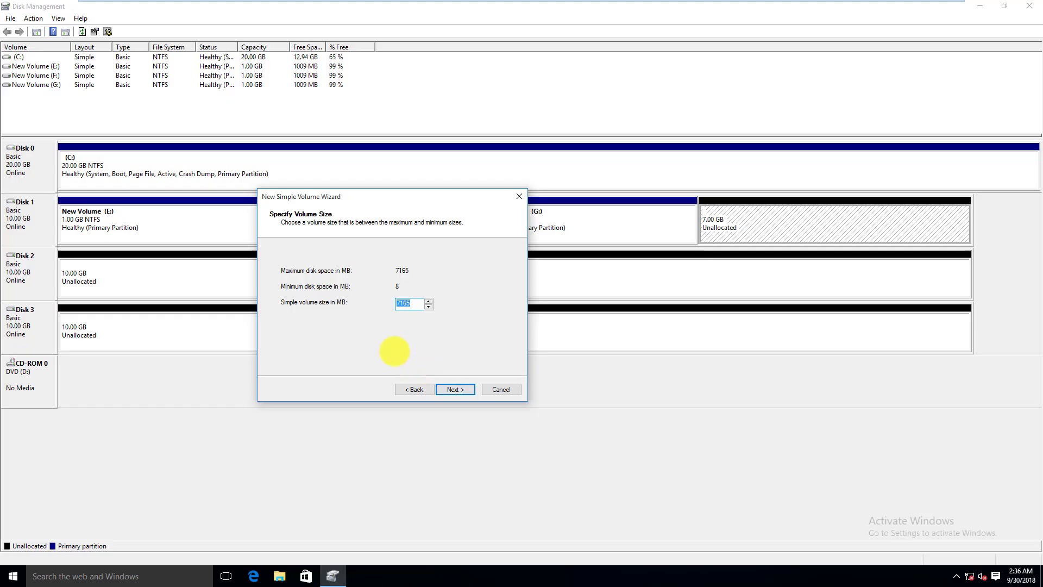
type("1024")
left_click(455, 389)
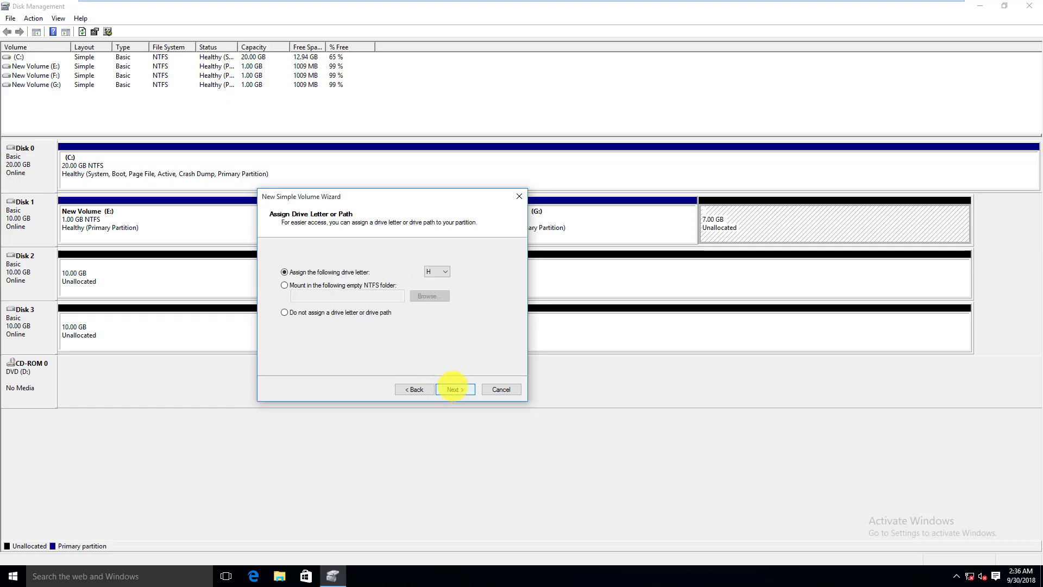
left_click(455, 389)
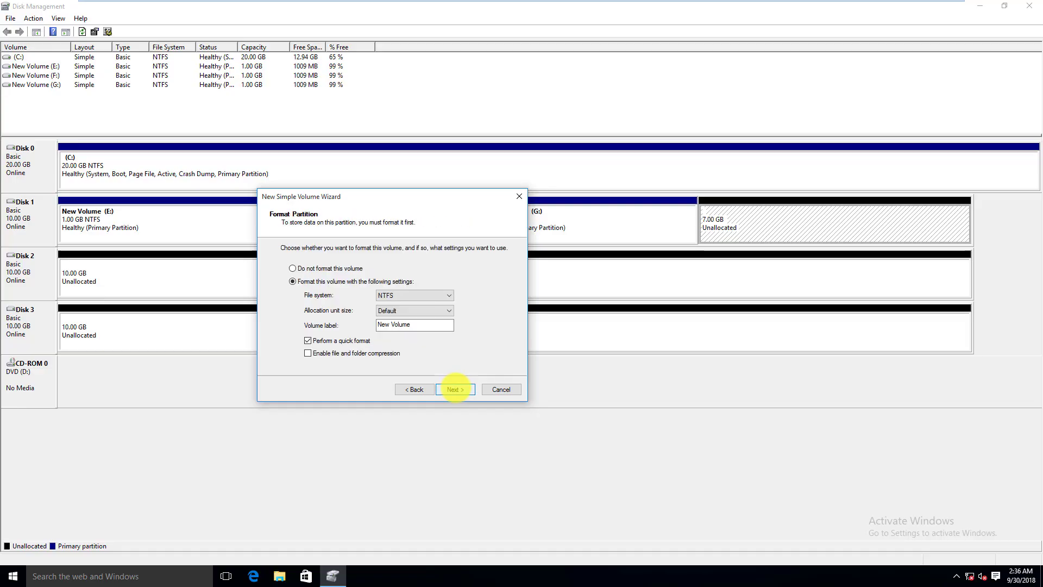
left_click(454, 389)
left_click(455, 389)
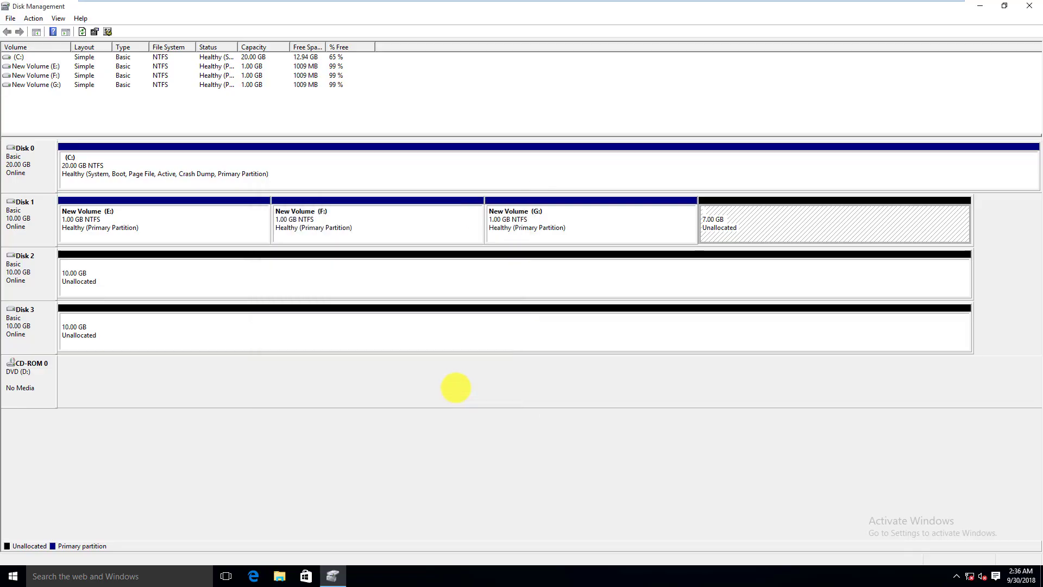